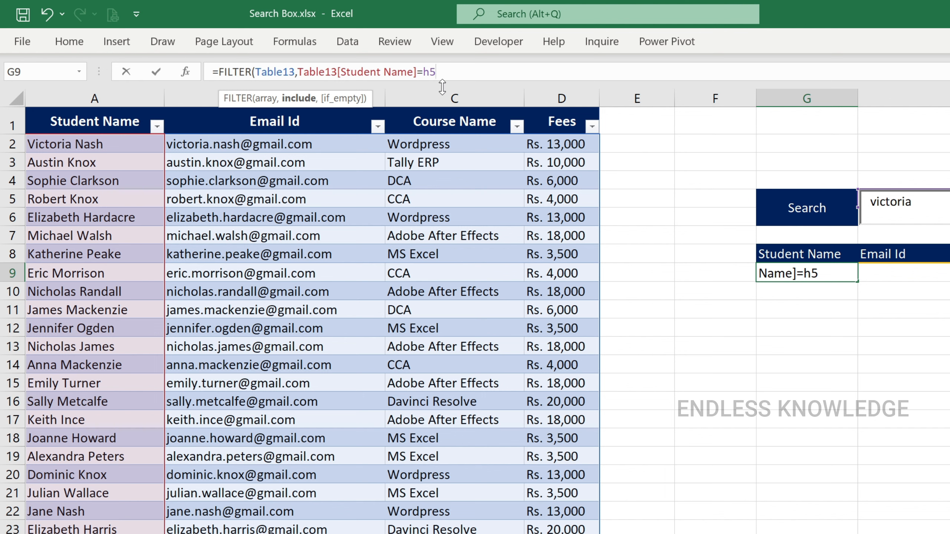
Step: Complete the FILTER formula in G9 with "Nothing Found" as the if_empty value and enter it
{"action": "type", "text": ","}
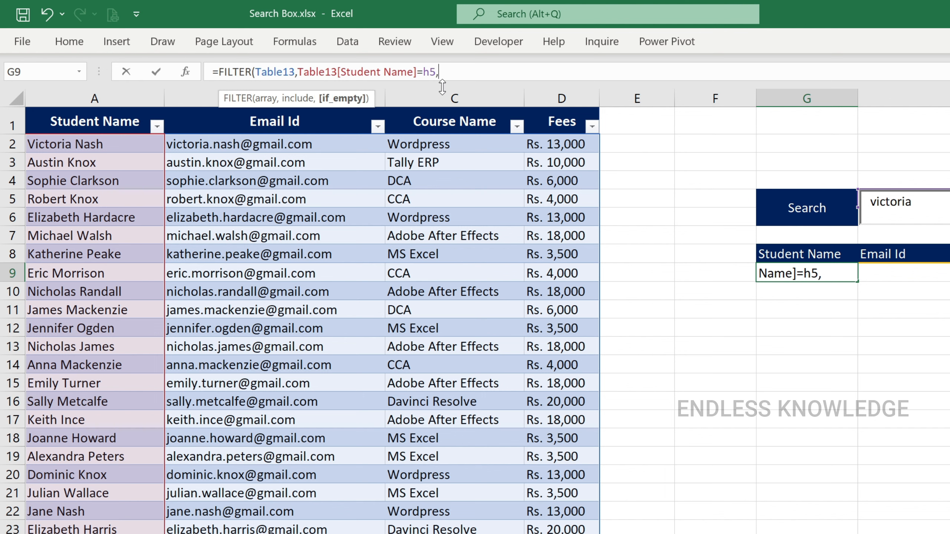
{"action": "type", "text": "\"Nothing "}
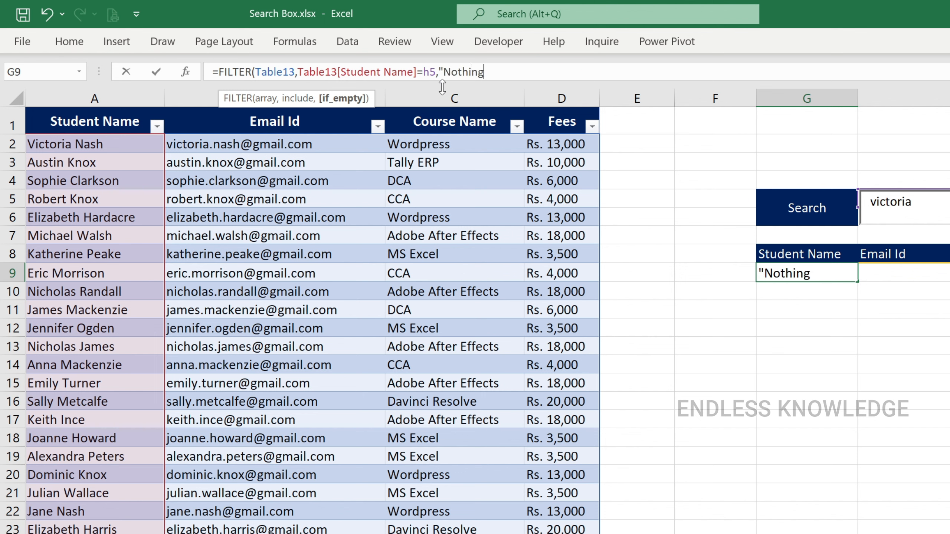
{"action": "type", "text": "Found"}
{"action": "type", "text": ")"}
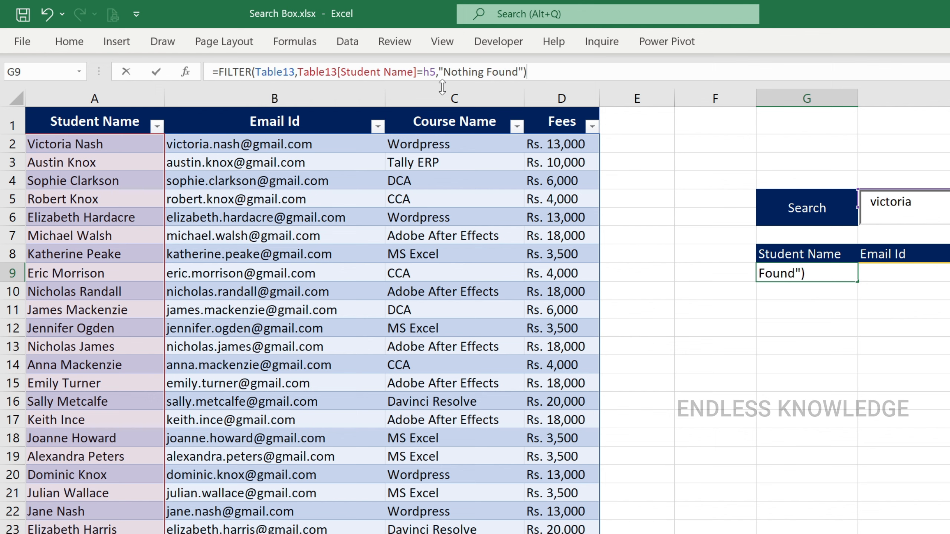
{"action": "key", "text": "Return"}
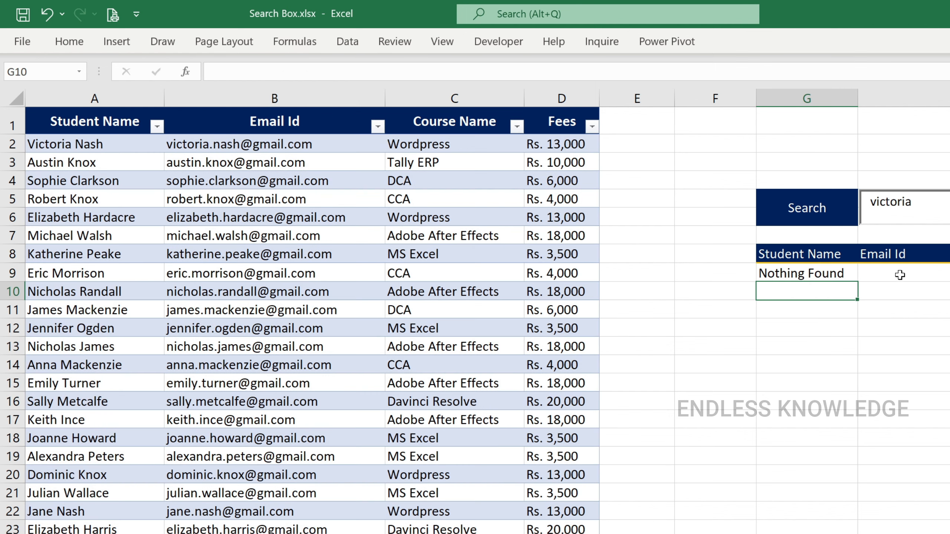
Step: Test the search box with a student's full name, with the first name alone, and with the full name again
{"action": "left_click", "coordinate": [940, 204]}
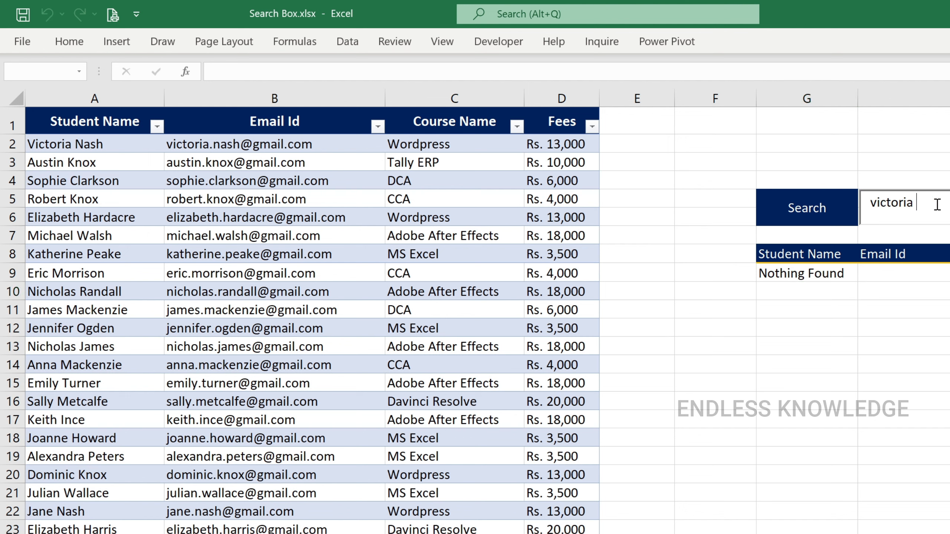
{"action": "type", "text": "nash"}
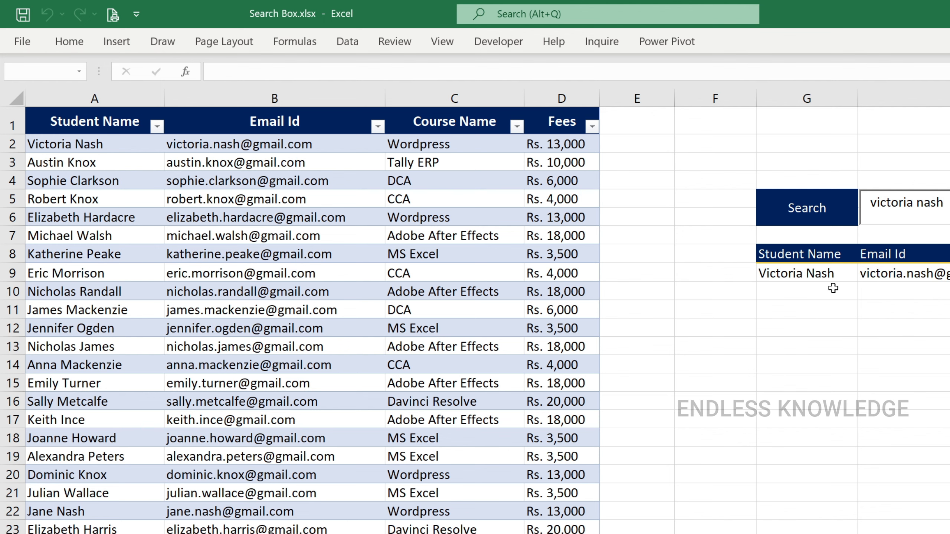
{"action": "key", "text": "BackSpace"}
{"action": "key", "text": "BackSpace"}
{"action": "key", "text": "BackSpace"}
{"action": "key", "text": "BackSpace"}
{"action": "key", "text": "BackSpace"}
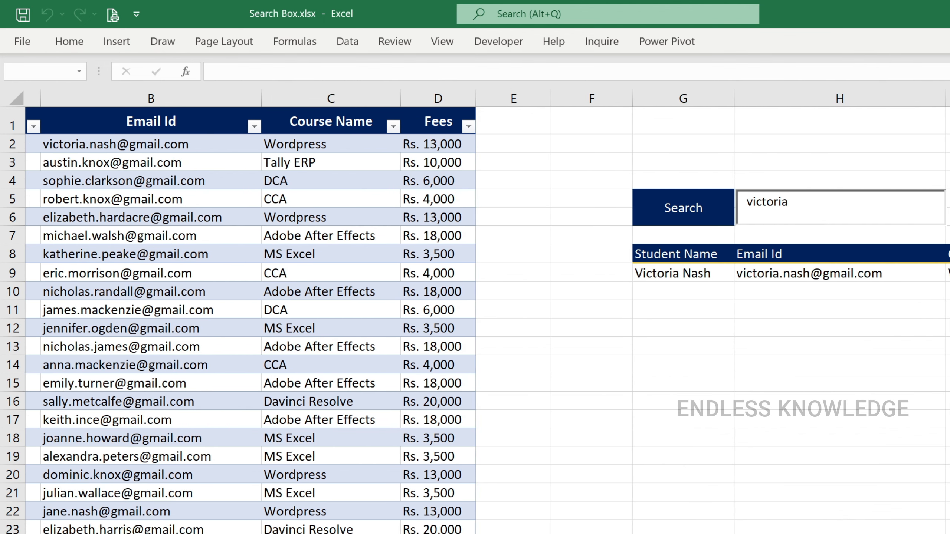
{"action": "scroll", "coordinate": [870, 513], "scroll_direction": "left", "scroll_amount": 3}
{"action": "type", "text": "nash"}
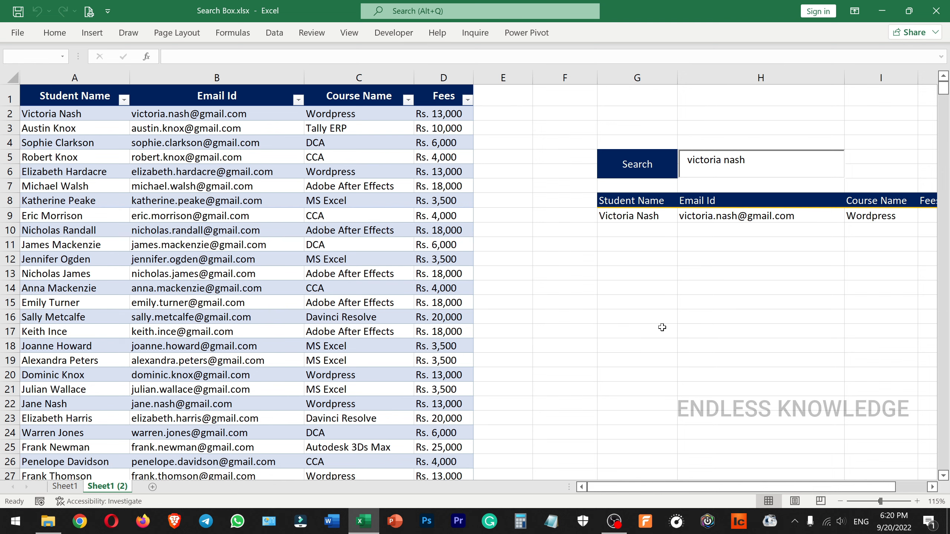
Step: Examine the arguments of the FILTER formula in cell G9
{"action": "left_click", "coordinate": [659, 234]}
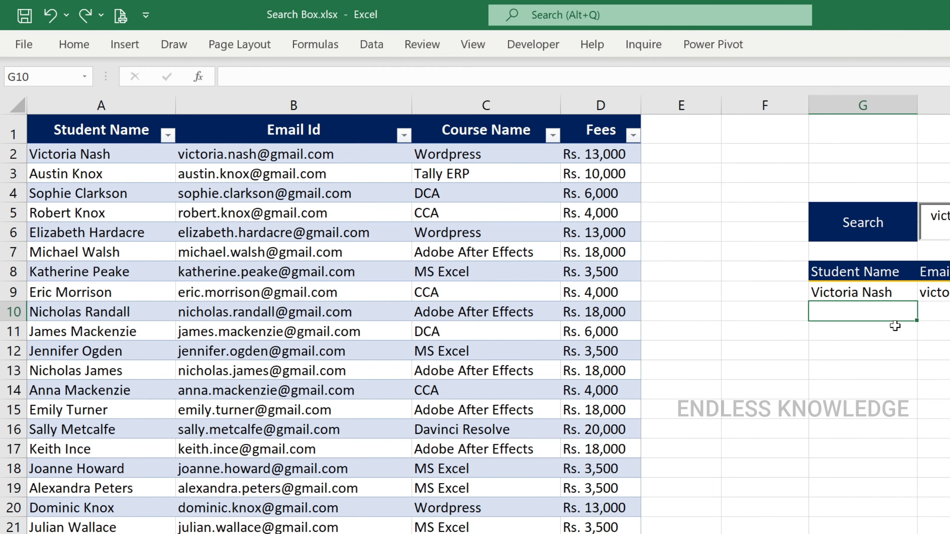
{"action": "left_click", "coordinate": [874, 292]}
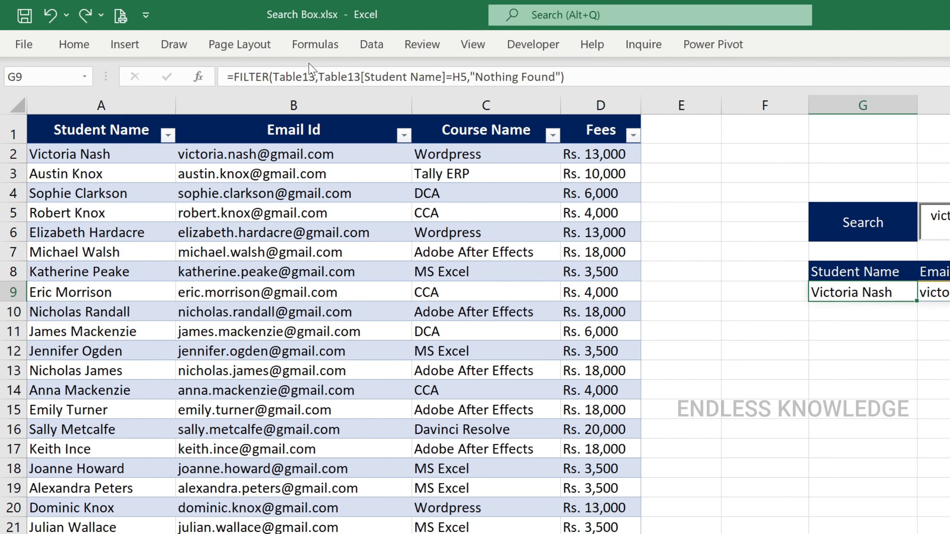
{"action": "left_click", "coordinate": [346, 76]}
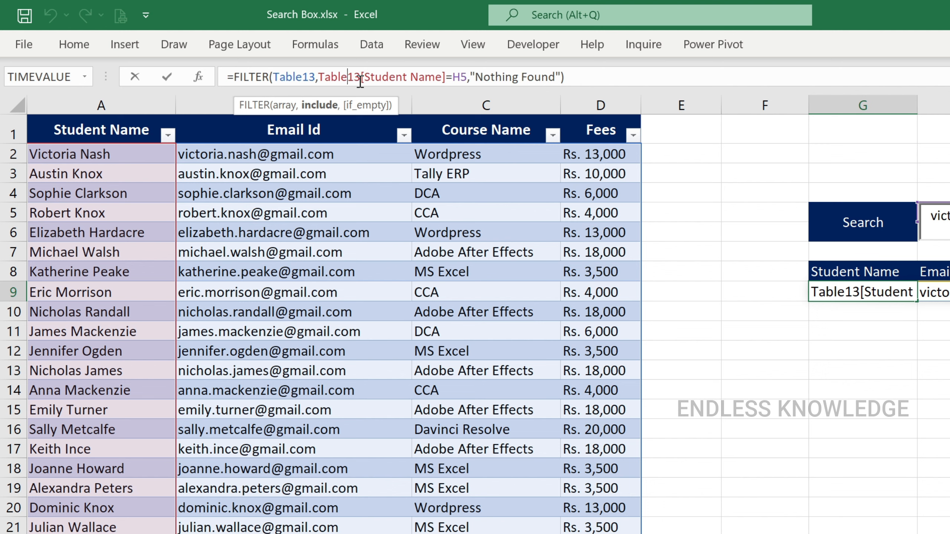
{"action": "key", "text": "ctrl+Return"}
Step: Add the headings Search in E1 and Isnumber in F1, undoing the automatic table expansion into column E
{"action": "left_click", "coordinate": [687, 130]}
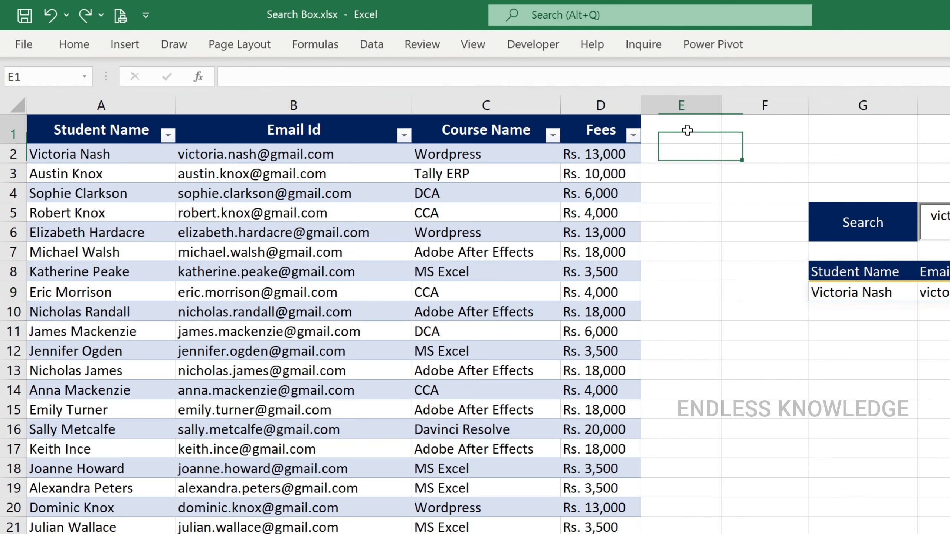
{"action": "type", "text": "Search"}
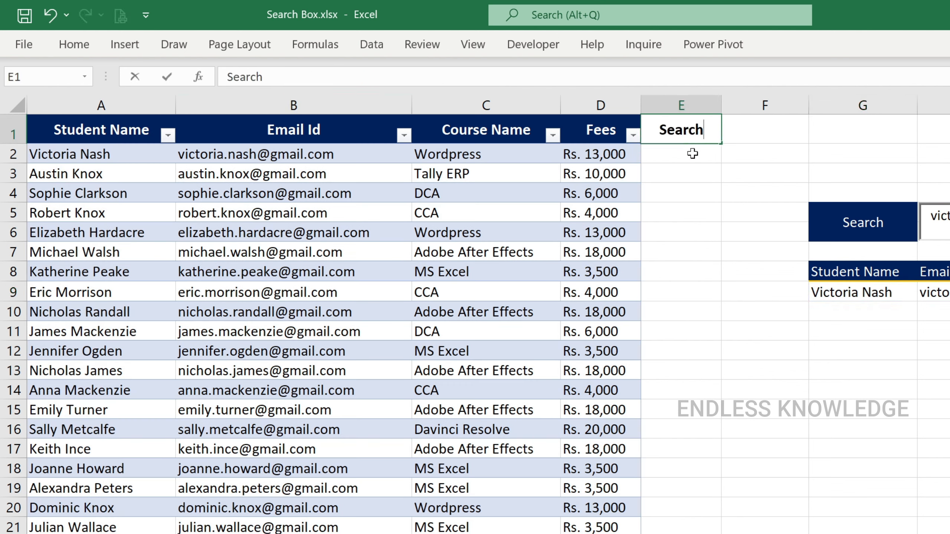
{"action": "key", "text": "Tab"}
{"action": "key", "text": "ctrl+z"}
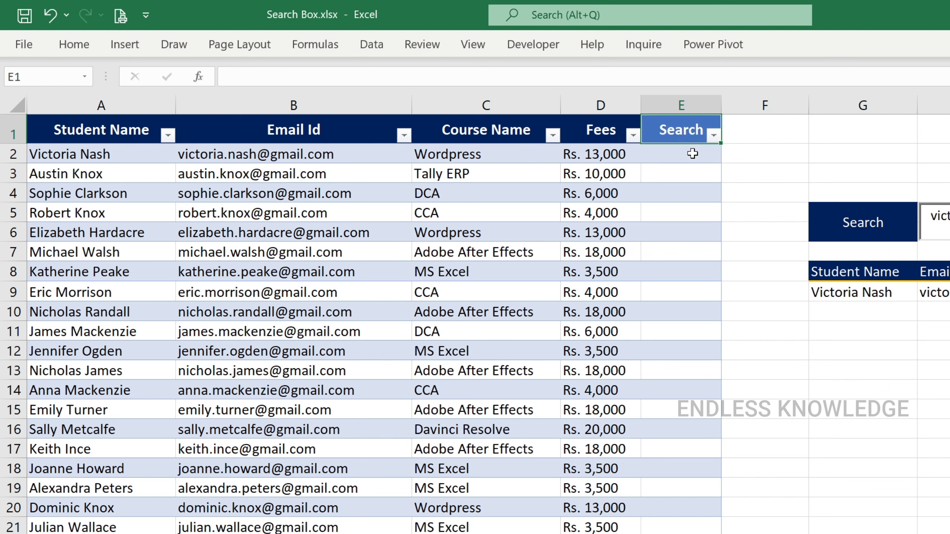
{"action": "type", "text": "Isnumber"}
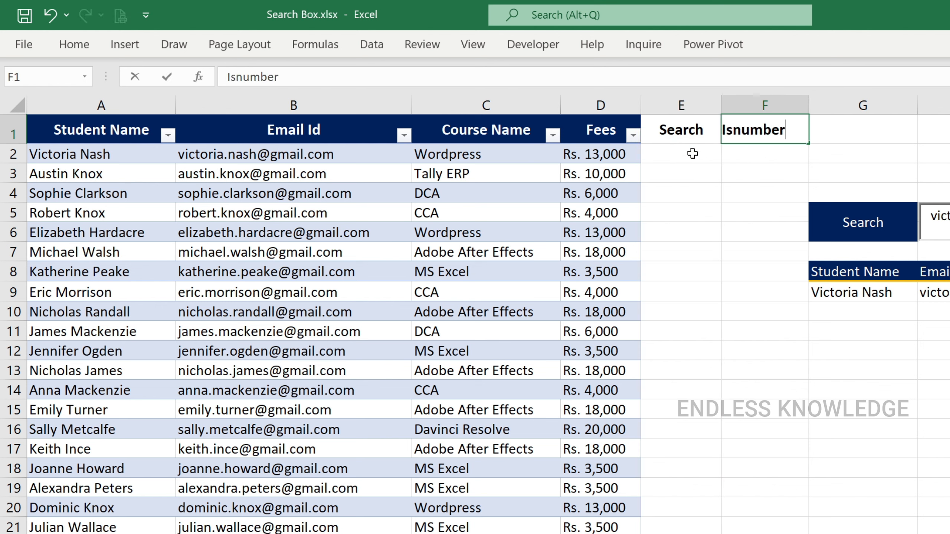
{"action": "key", "text": "Return"}
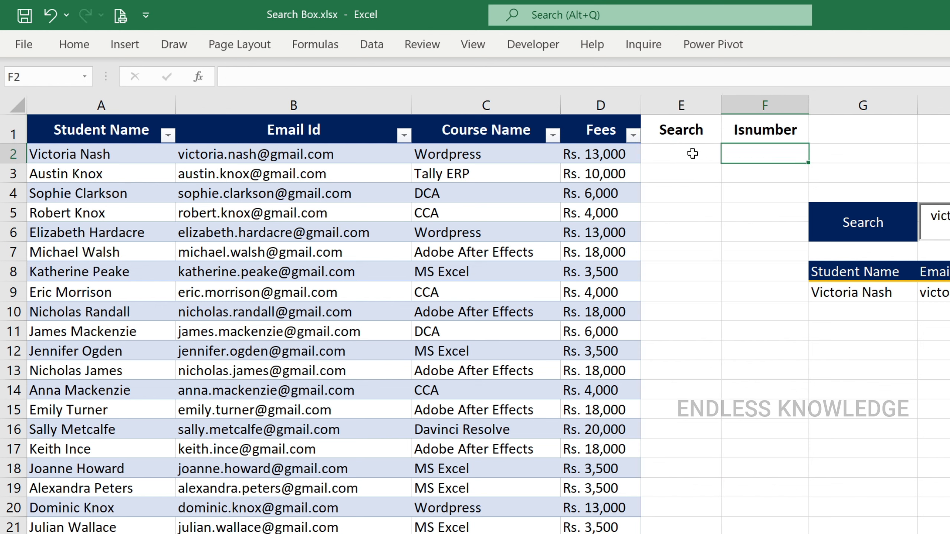
Step: Enter =SEARCH(H5,Table13[Student Name]) in E2 so it covers the whole Student Name column
{"action": "key", "text": "Down"}
{"action": "key", "text": "Up"}
{"action": "key", "text": "Left"}
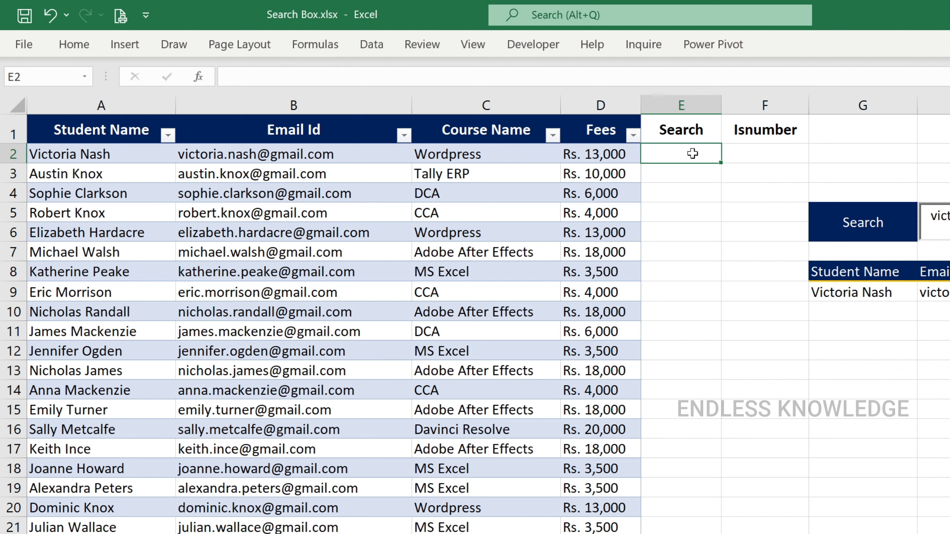
{"action": "type", "text": "=se"}
{"action": "key", "text": "Tab"}
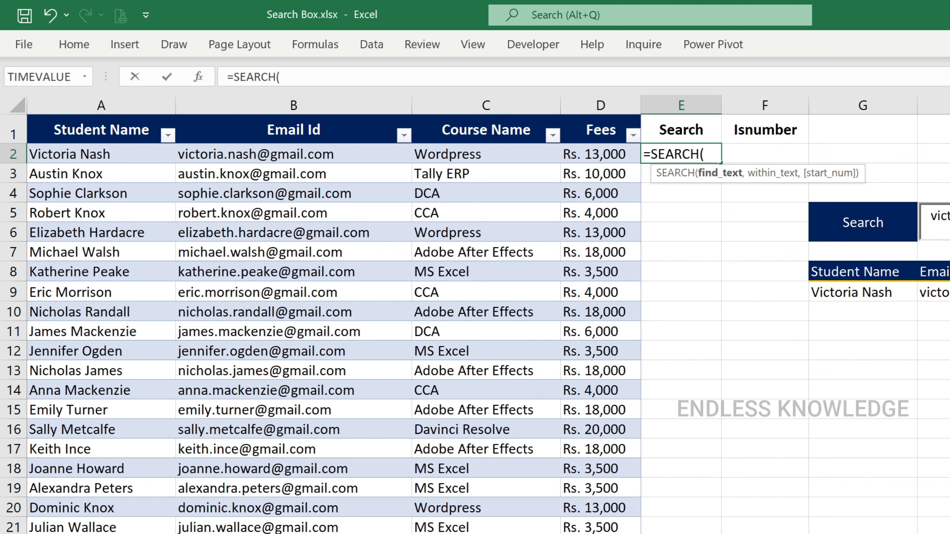
{"action": "type", "text": "h5,"}
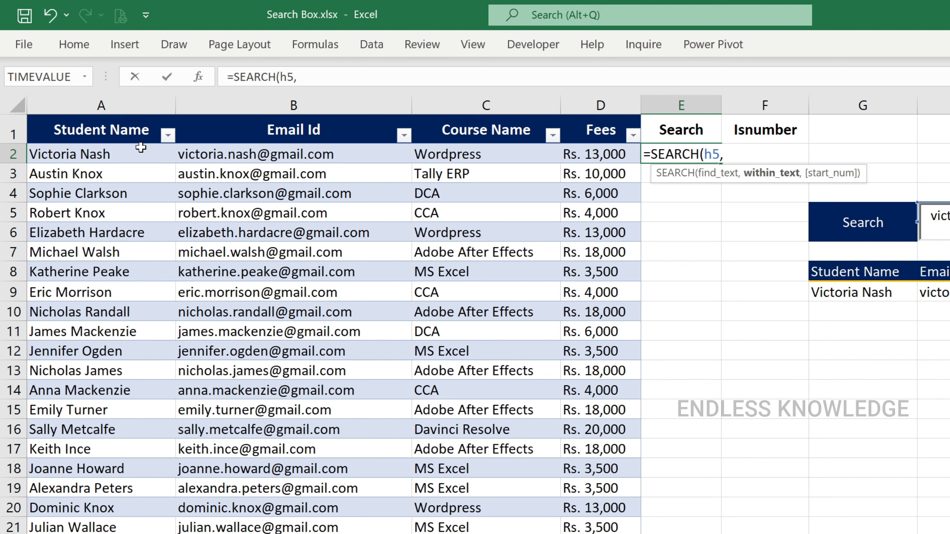
{"action": "left_click", "coordinate": [105, 153]}
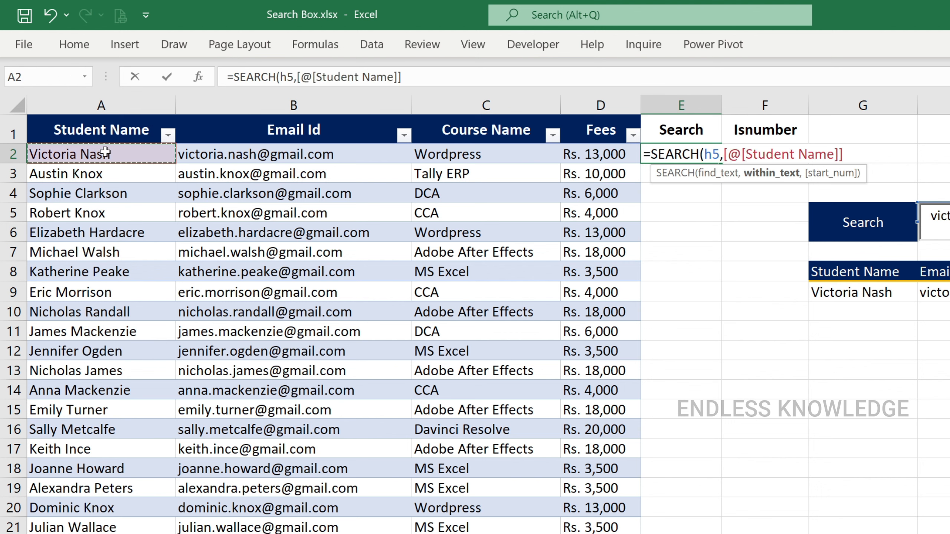
{"action": "key", "text": "ctrl+shift+Down"}
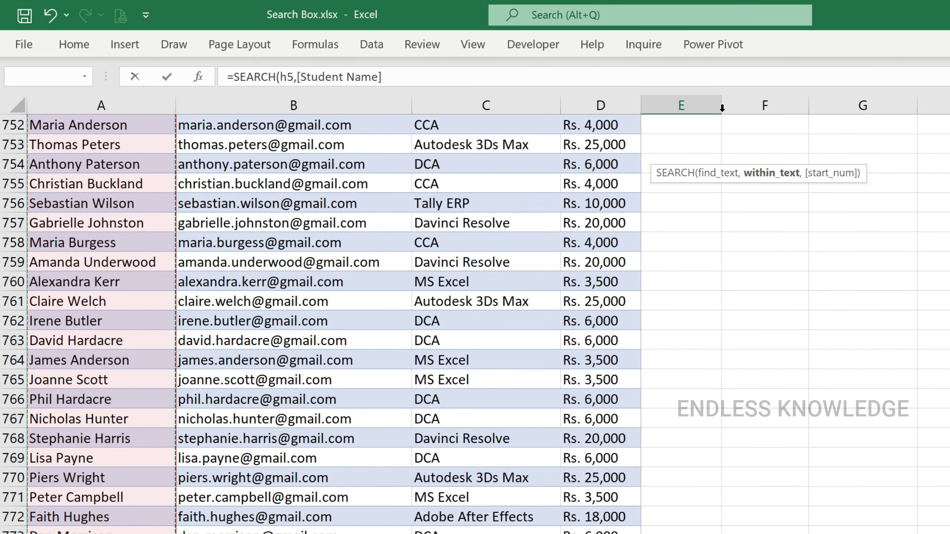
{"action": "key", "text": "ctrl+BackSpace"}
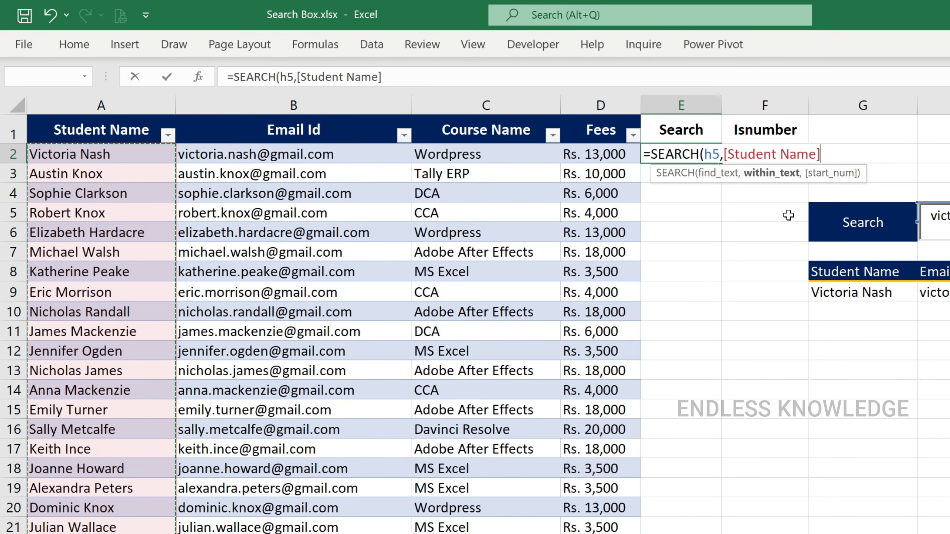
{"action": "type", "text": ")"}
{"action": "key", "text": "Return"}
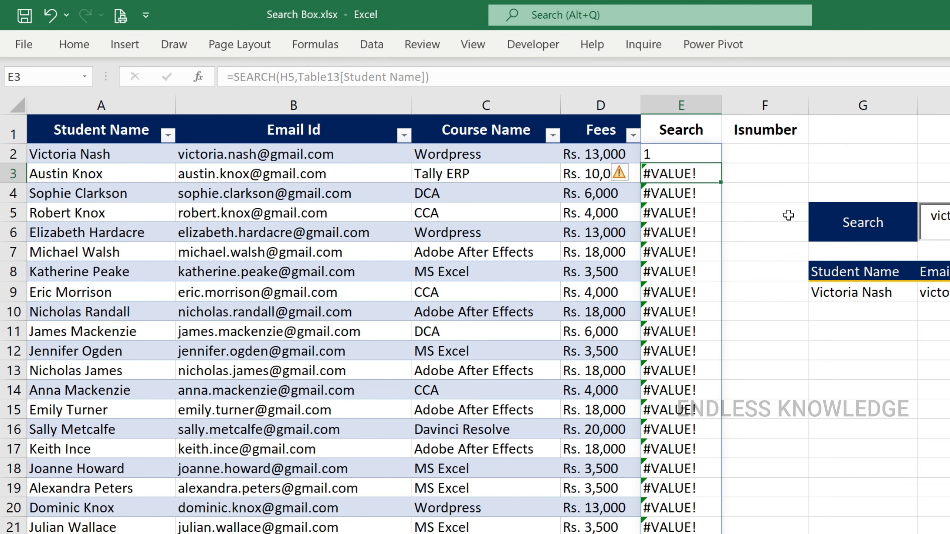
Step: Replace the search box text with v and look through the Search column for matching student names
{"action": "left_click", "coordinate": [924, 224]}
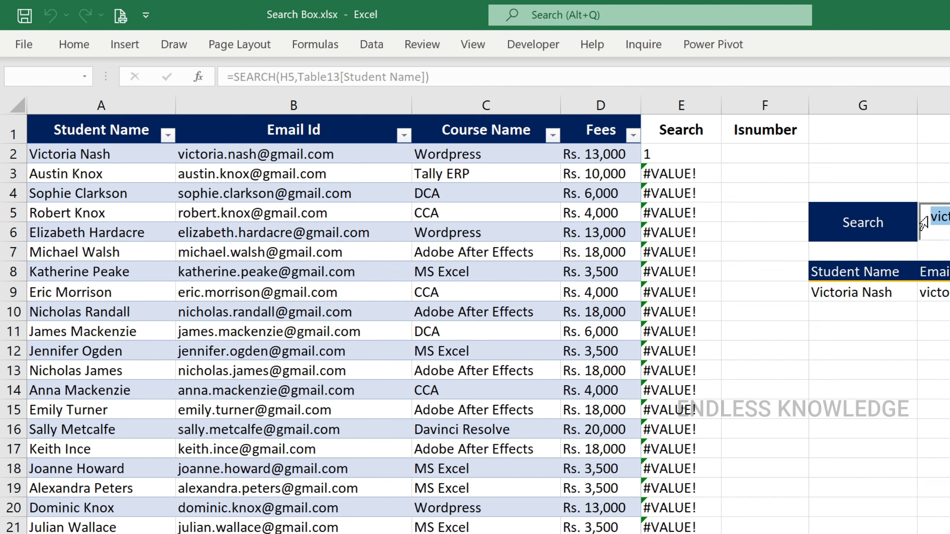
{"action": "type", "text": "v"}
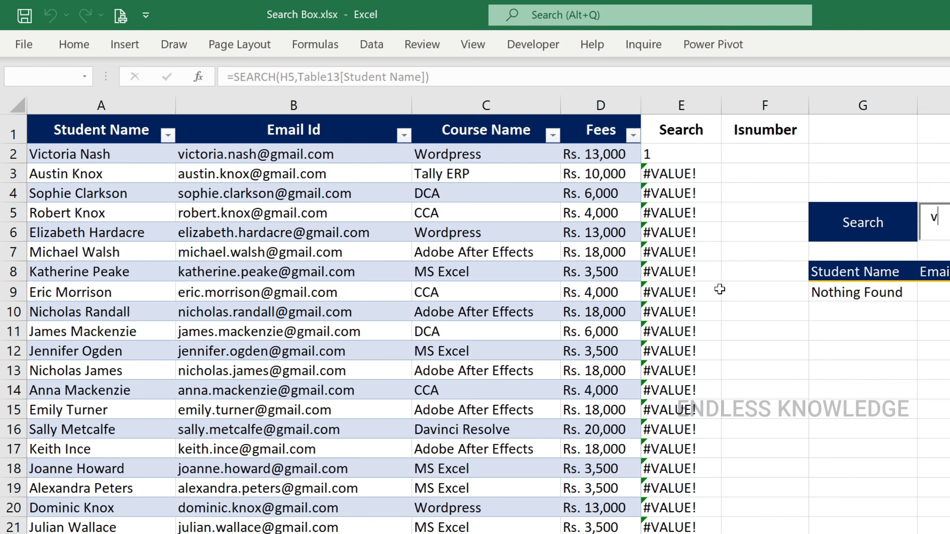
{"action": "scroll", "coordinate": [681, 242], "scroll_direction": "down", "scroll_amount": 4}
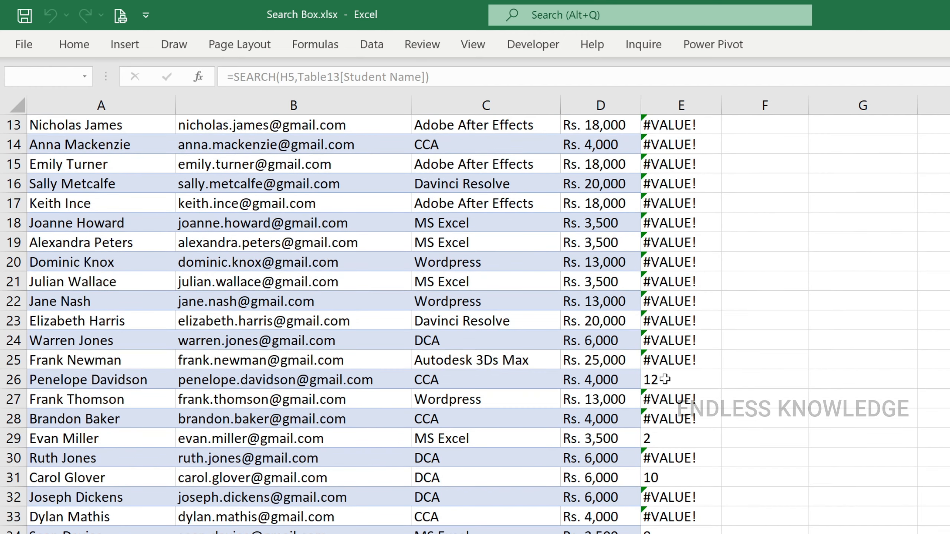
{"action": "scroll", "coordinate": [666, 378], "scroll_direction": "up", "scroll_amount": 4}
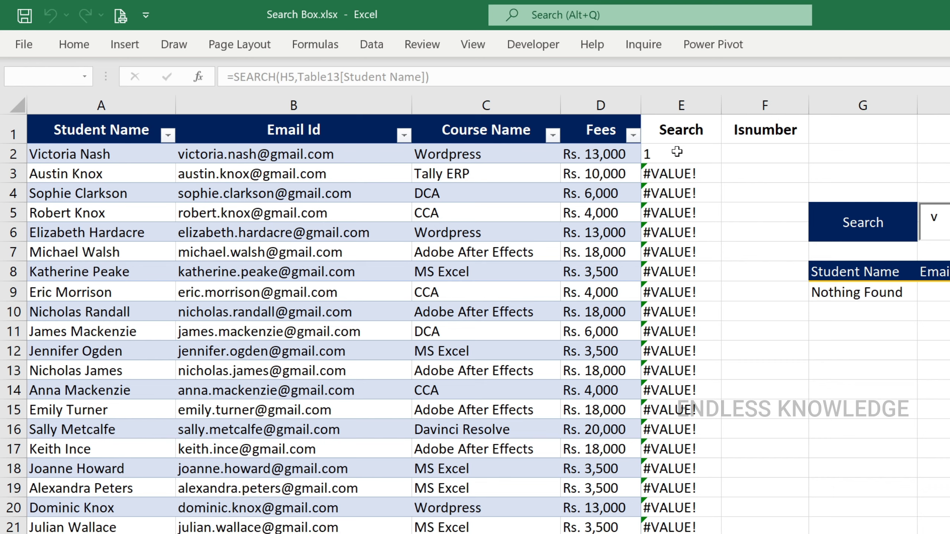
{"action": "scroll", "coordinate": [677, 151], "scroll_direction": "down", "scroll_amount": 6}
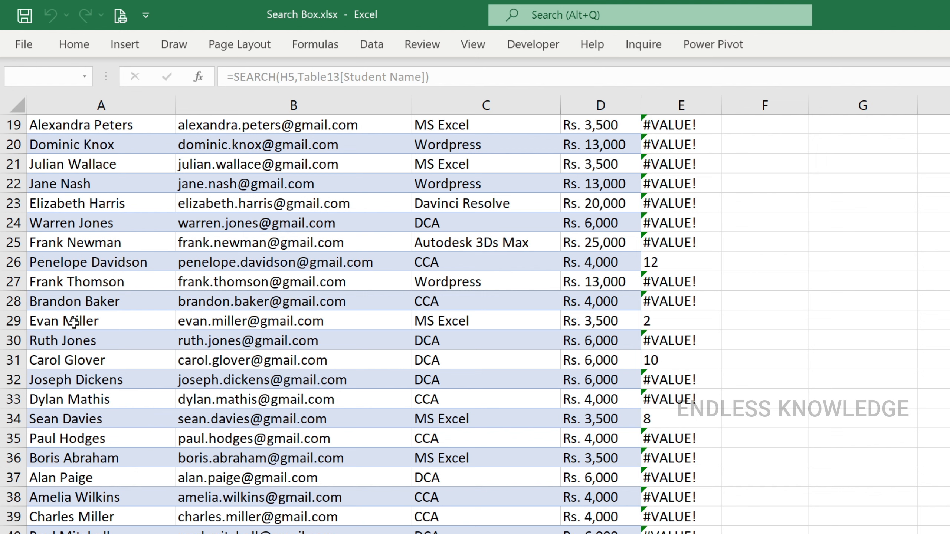
{"action": "scroll", "coordinate": [681, 292], "scroll_direction": "up", "scroll_amount": 6}
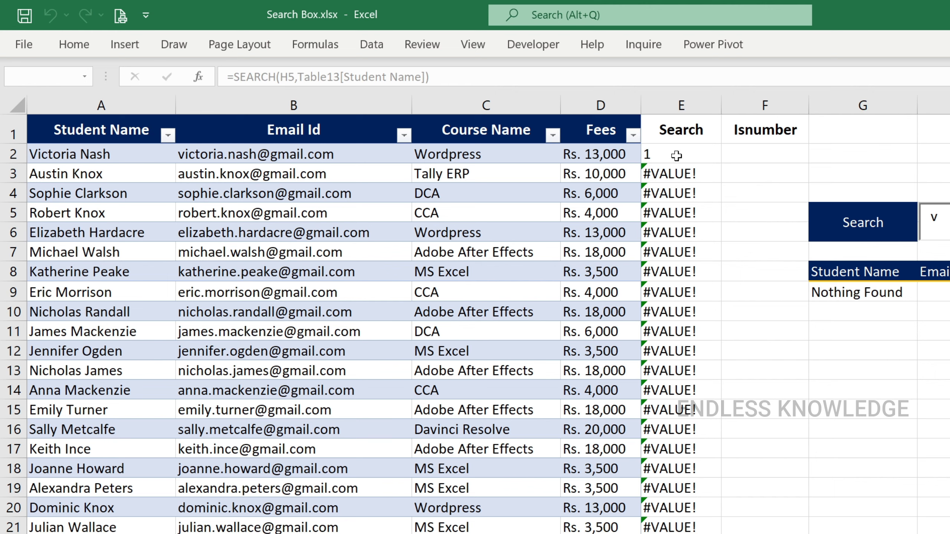
Step: Enter =ISNUMBER(E2) in F2 and fill it down the Isnumber column alongside the student rows
{"action": "left_click", "coordinate": [749, 152]}
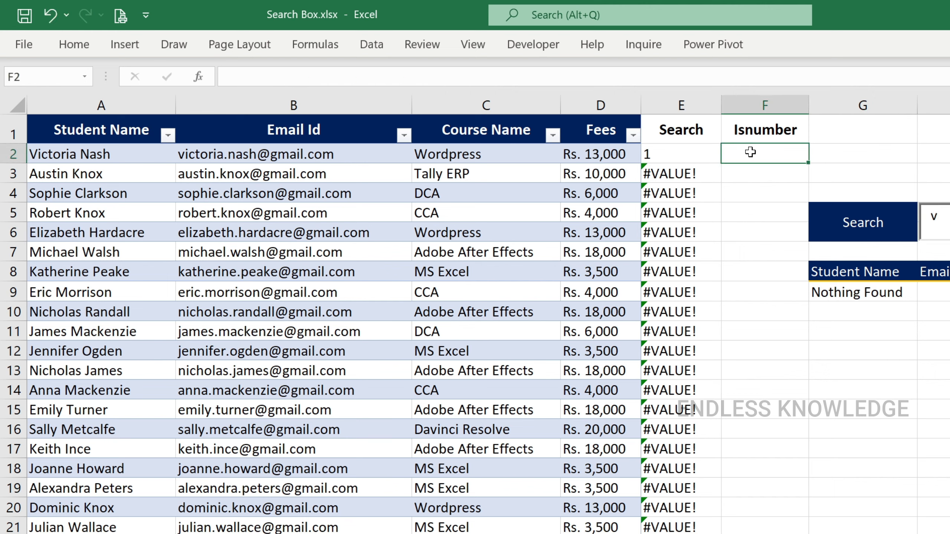
{"action": "type", "text": "="}
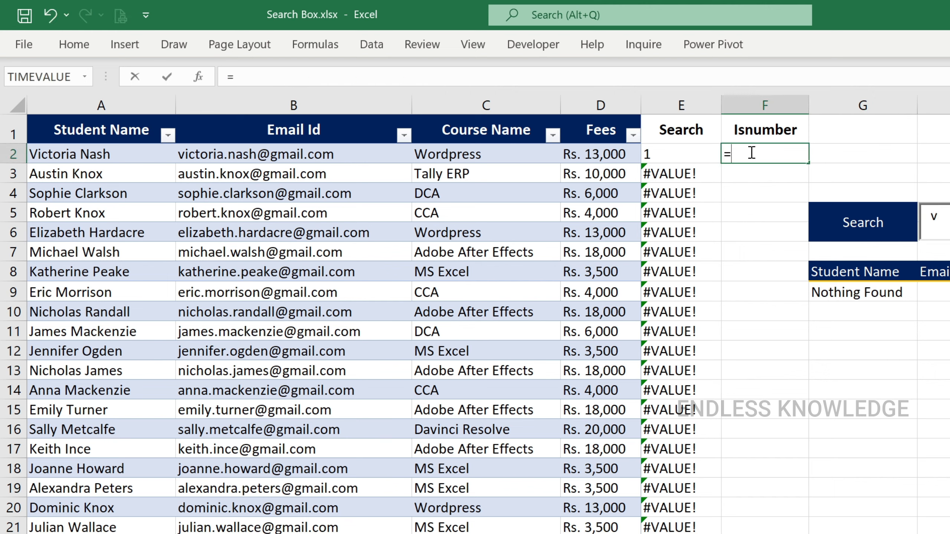
{"action": "type", "text": "isnum"}
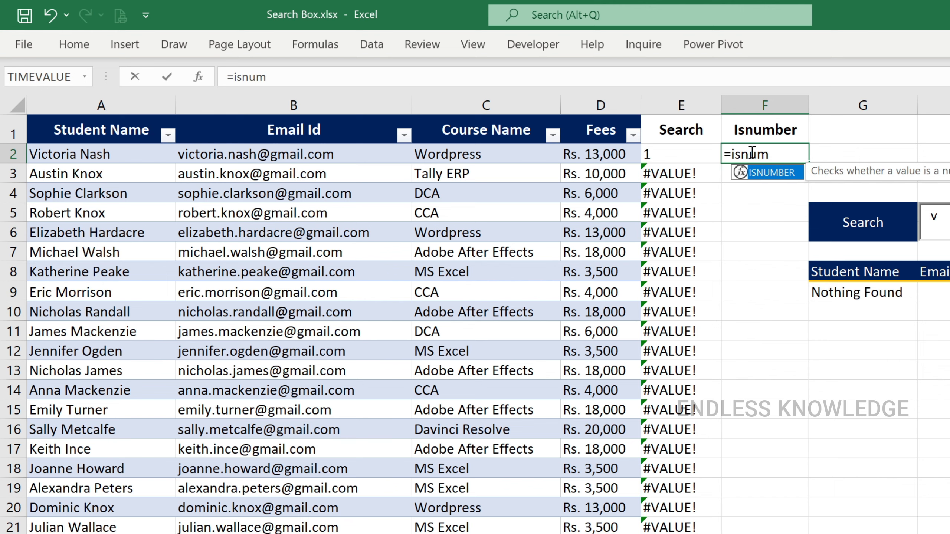
{"action": "key", "text": "Tab"}
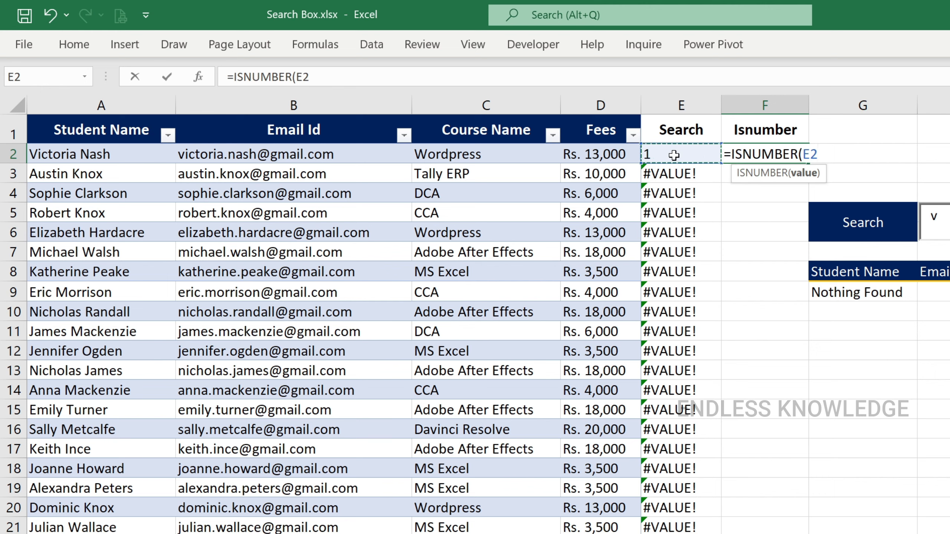
{"action": "type", "text": ")"}
{"action": "key", "text": "Return"}
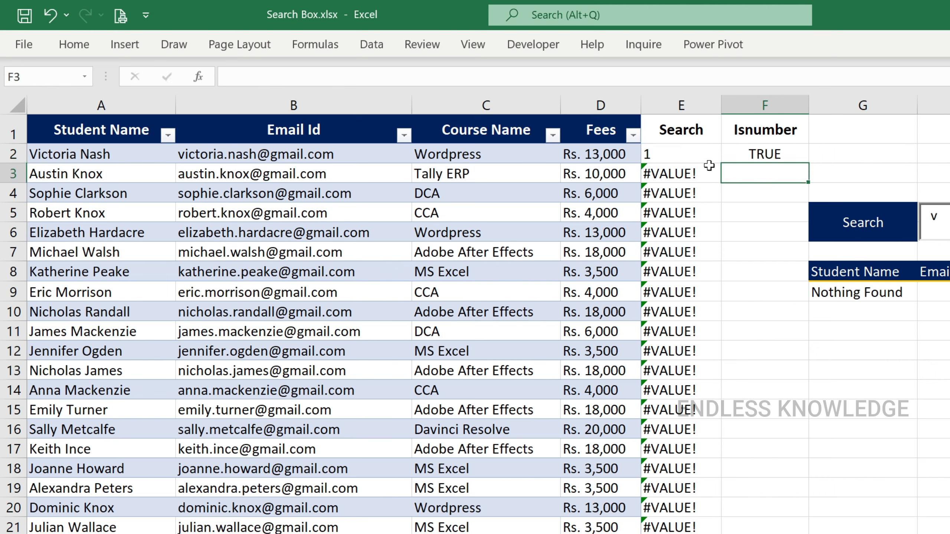
{"action": "left_click", "coordinate": [776, 154]}
{"action": "double_click", "coordinate": [810, 164]}
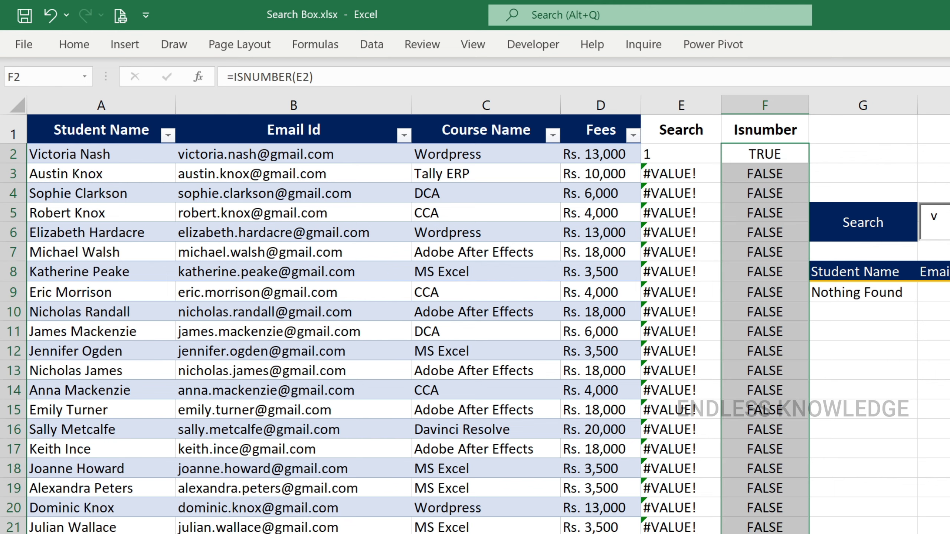
Step: Replace the search box text with i and compare the Search and Isnumber values for the first student rows
{"action": "key", "text": "ctrl+Down"}
{"action": "left_click_drag", "start_coordinate": [748, 174], "coordinate": [748, 212]}
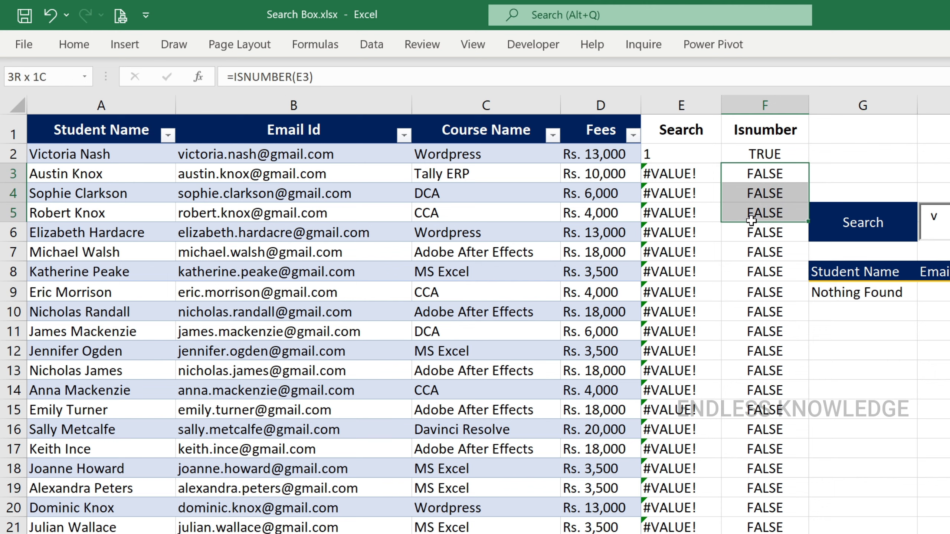
{"action": "double_click", "coordinate": [932, 223]}
{"action": "type", "text": "i"}
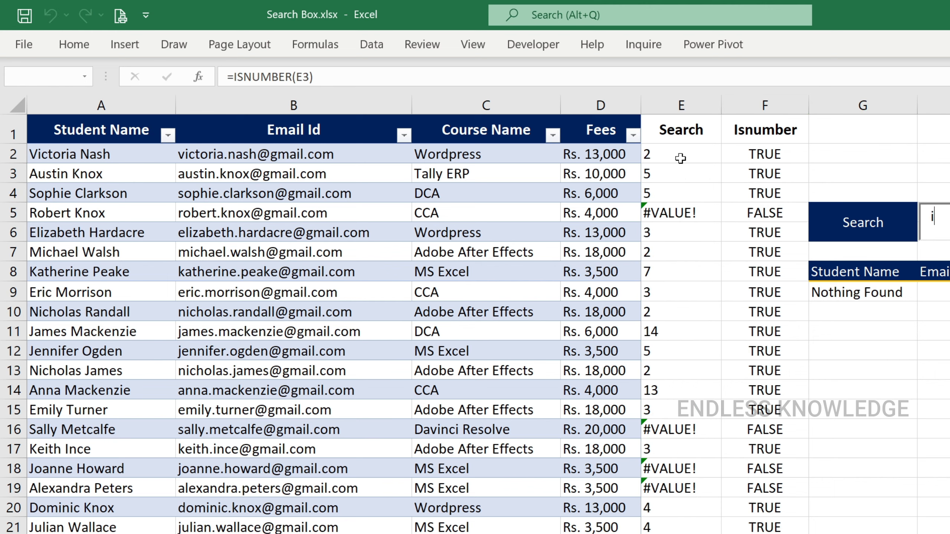
{"action": "left_click_drag", "start_coordinate": [681, 159], "coordinate": [679, 189]}
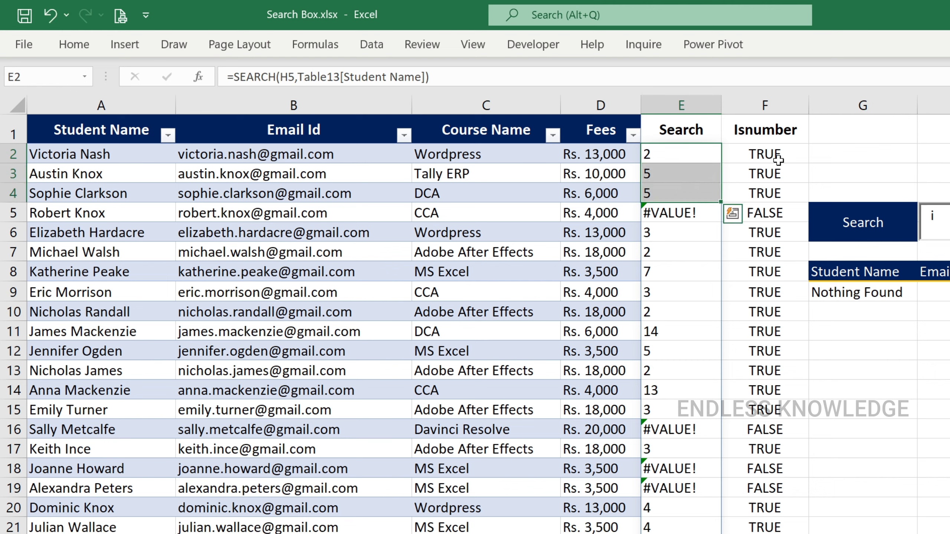
{"action": "left_click_drag", "start_coordinate": [778, 160], "coordinate": [778, 193]}
{"action": "left_click", "coordinate": [683, 213]}
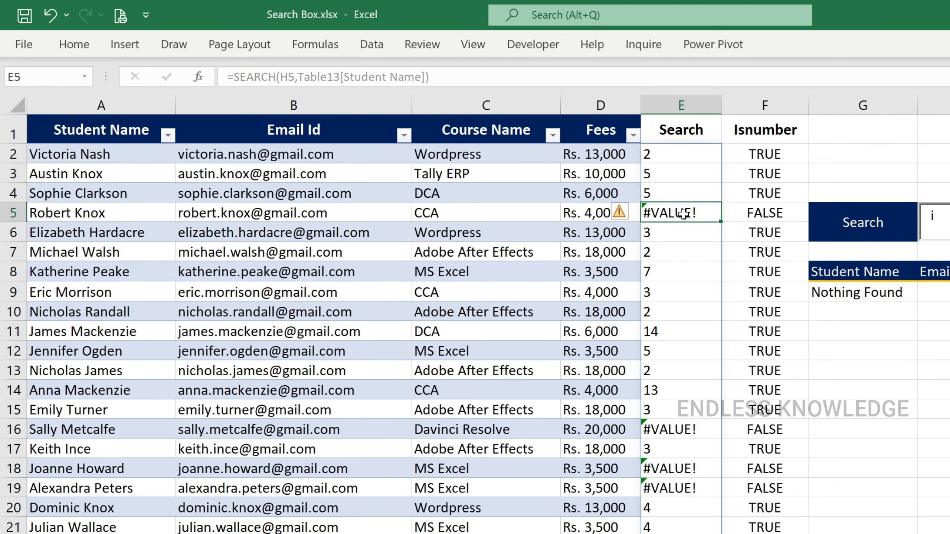
{"action": "left_click", "coordinate": [772, 214]}
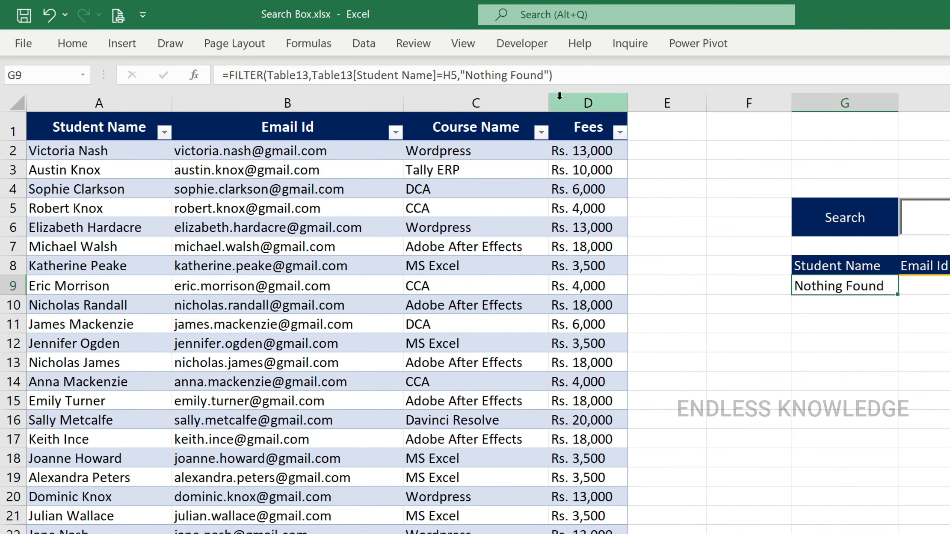
Step: Clear the existing arguments of the FILTER formula in G9 and set its array to the whole student table, Table13
{"action": "left_click_drag", "start_coordinate": [564, 73], "coordinate": [268, 79]}
{"action": "key", "text": "BackSpace"}
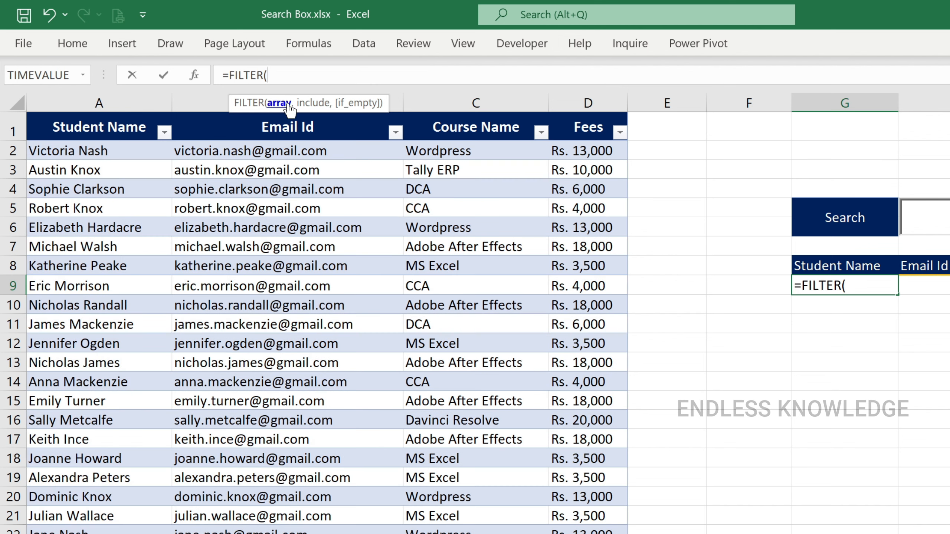
{"action": "left_click", "coordinate": [31, 114]}
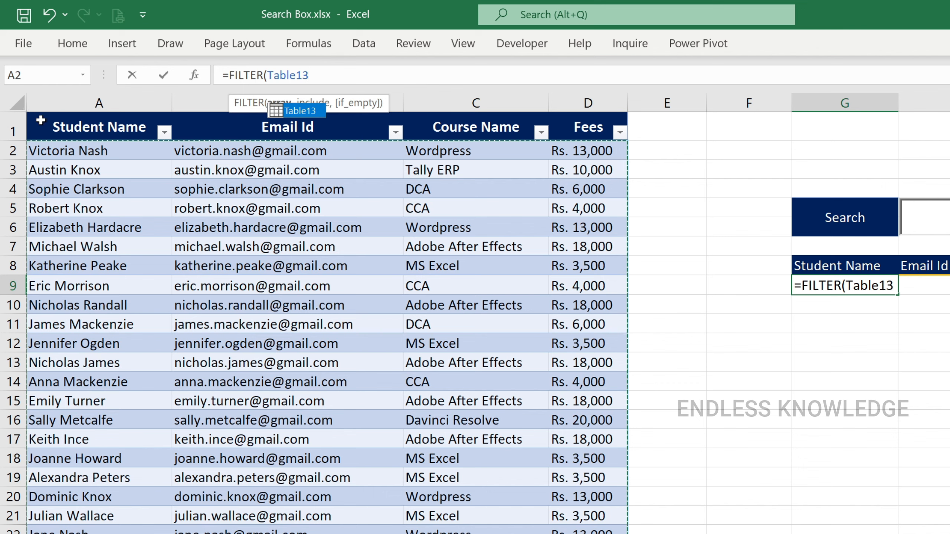
{"action": "type", "text": ","}
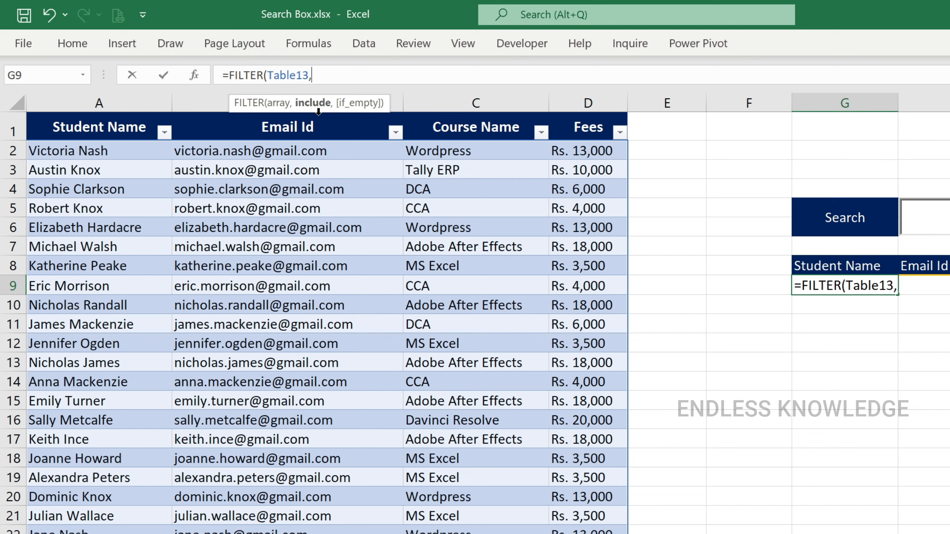
Step: Set the FILTER formula's include argument to ISNUMBER(SEARCH(h5,Table13[Student Name]))
{"action": "type", "text": "isnum"}
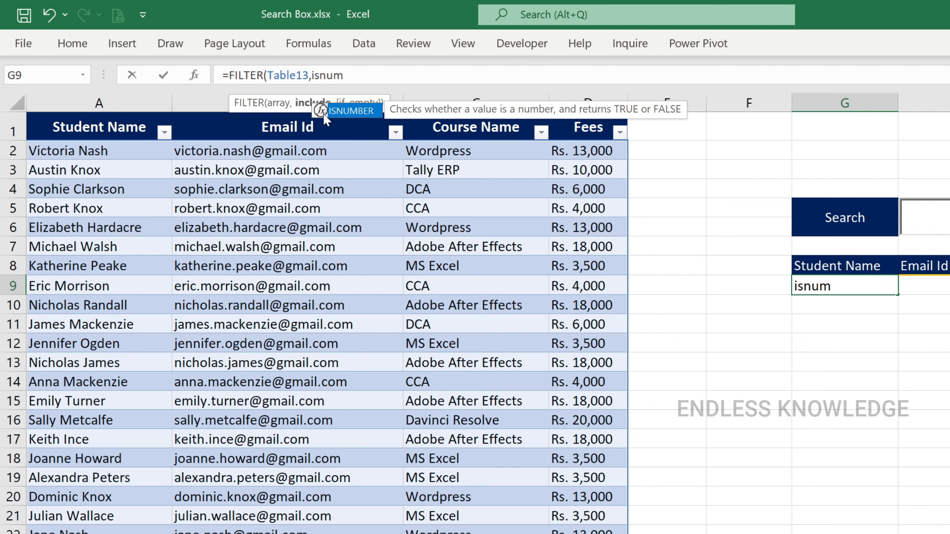
{"action": "key", "text": "Tab"}
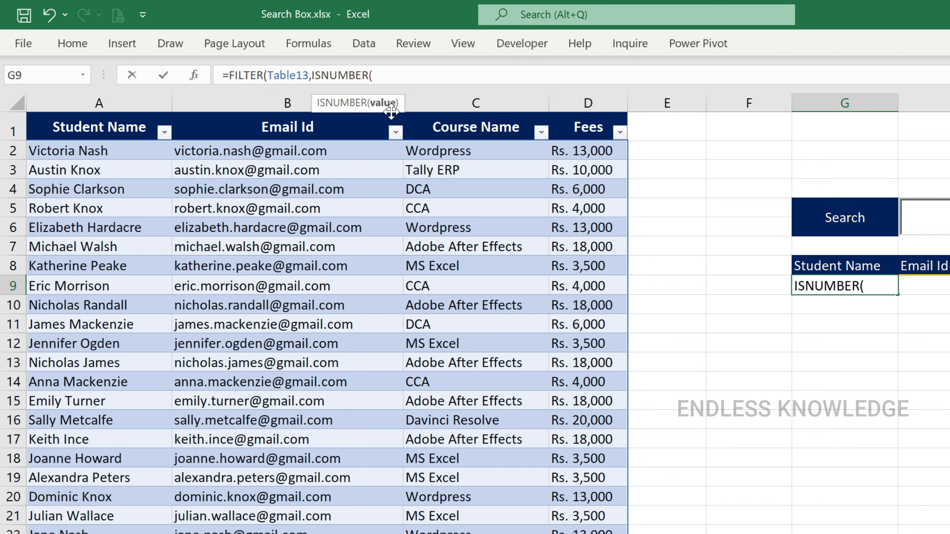
{"action": "type", "text": "searc"}
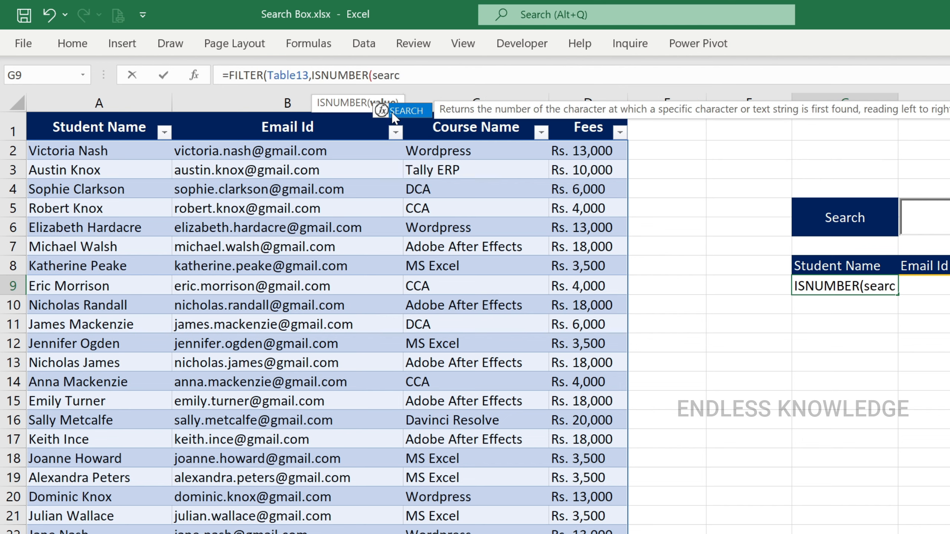
{"action": "key", "text": "Tab"}
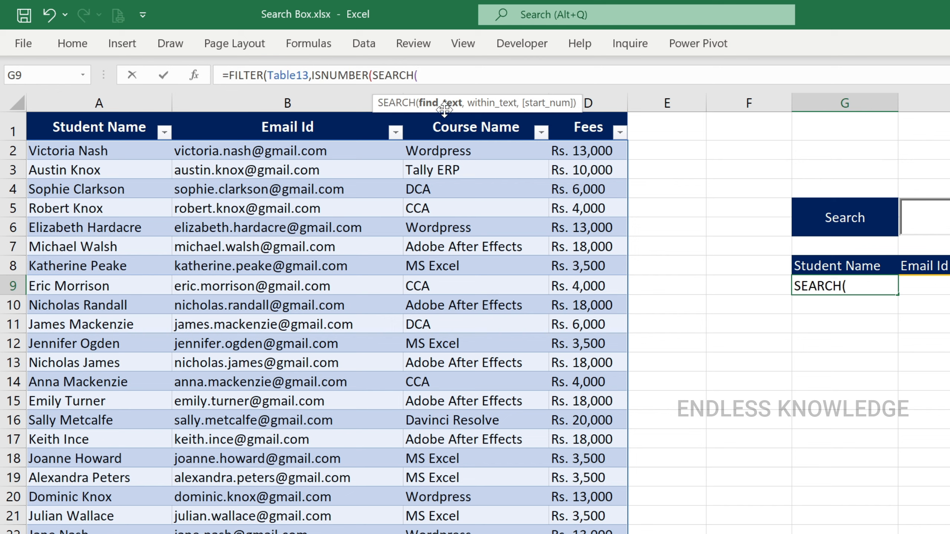
{"action": "type", "text": "h5,"}
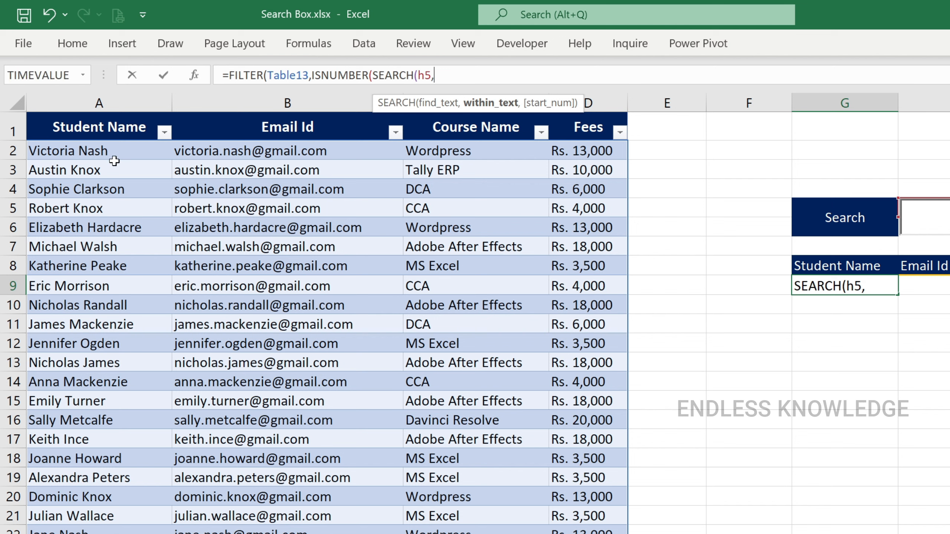
{"action": "left_click", "coordinate": [119, 151]}
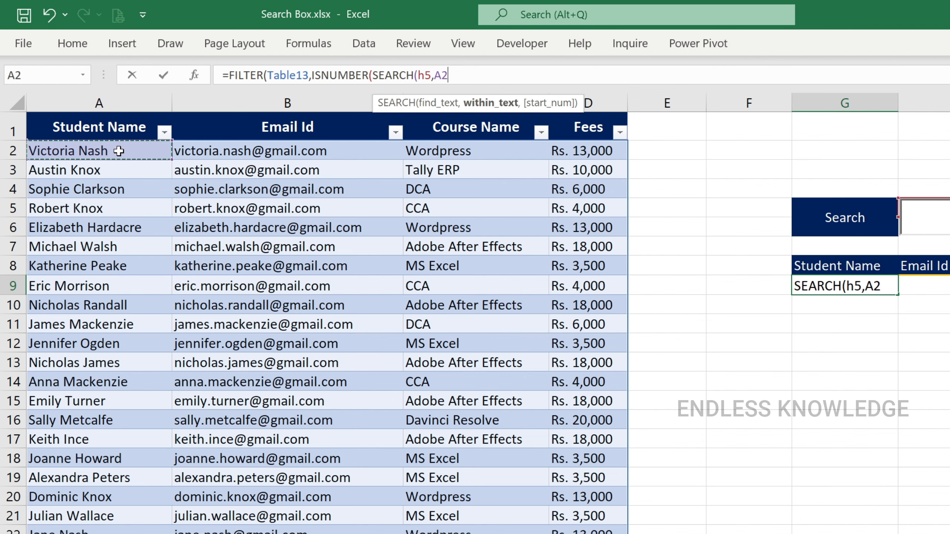
{"action": "key", "text": "ctrl+shift+Down"}
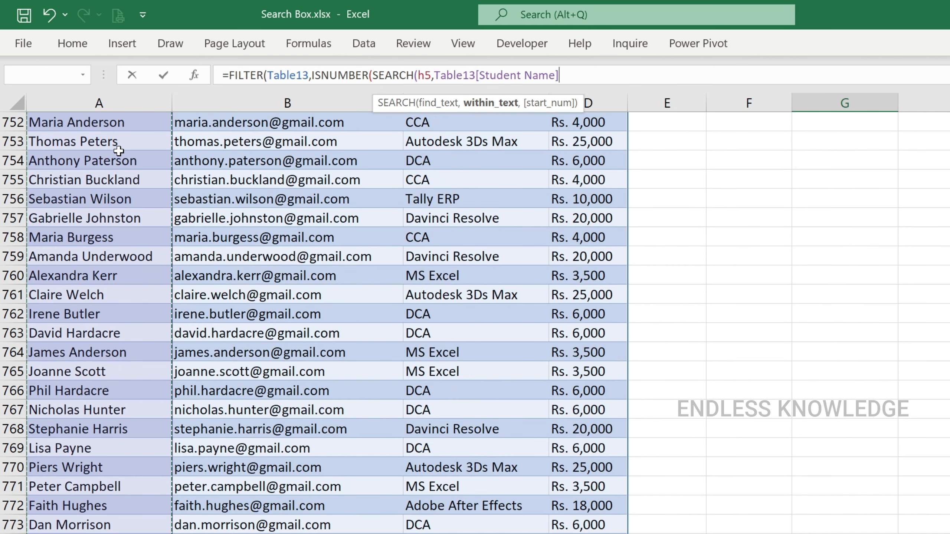
{"action": "type", "text": ")"}
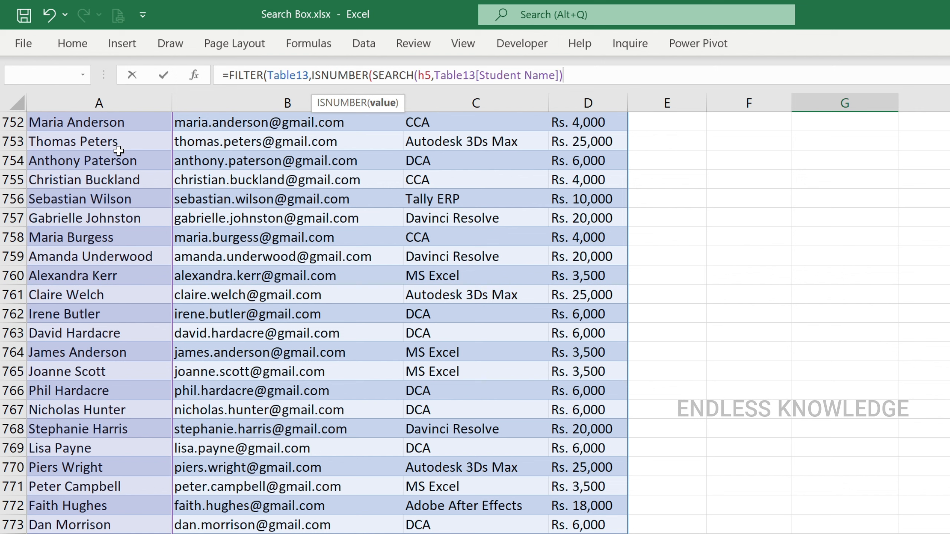
{"action": "type", "text": ")"}
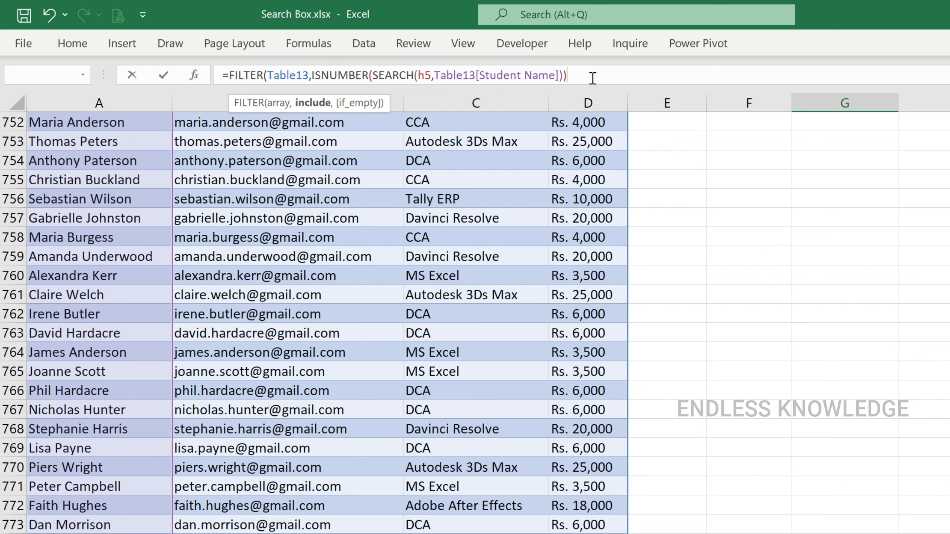
Step: Give the FILTER formula the if_empty text "Nothing Found" and enter it in G9
{"action": "type", "text": ","}
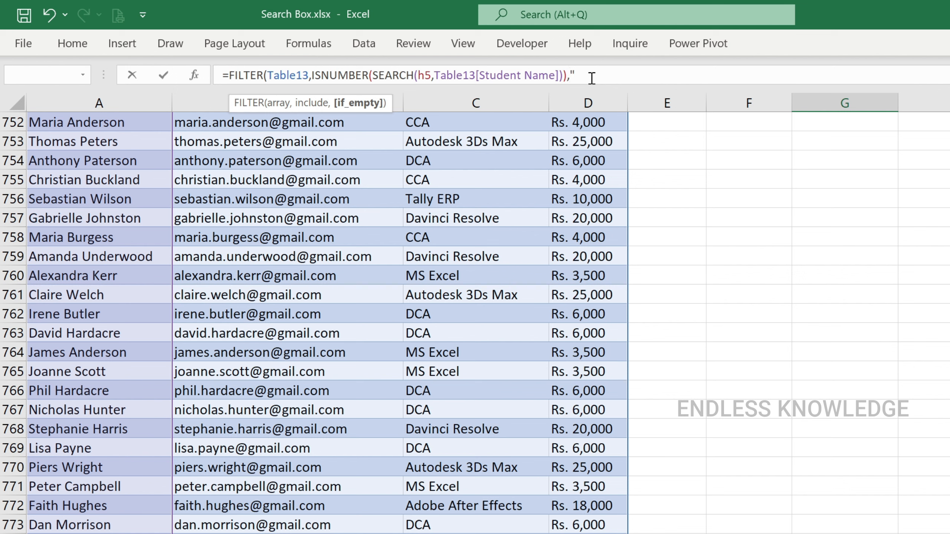
{"action": "type", "text": "\"Nothing Found\")"}
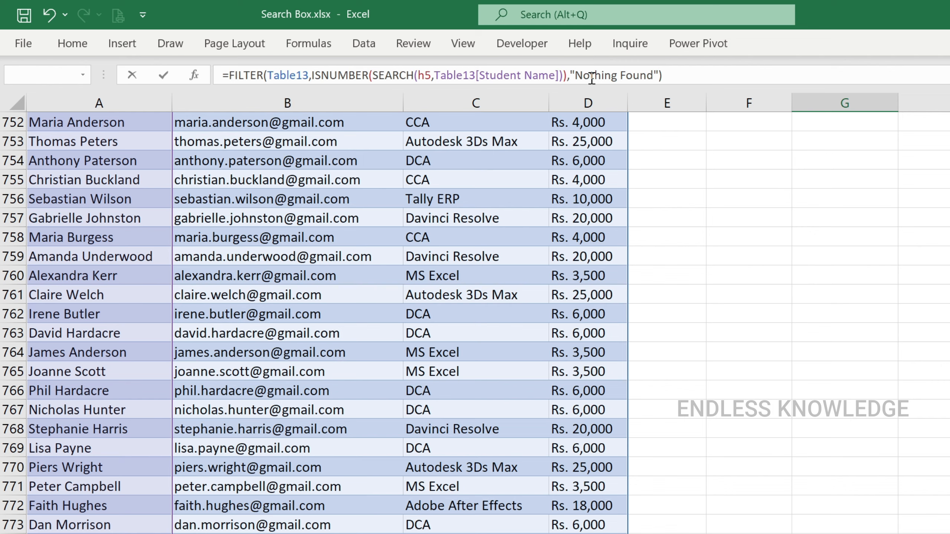
{"action": "key", "text": "Return"}
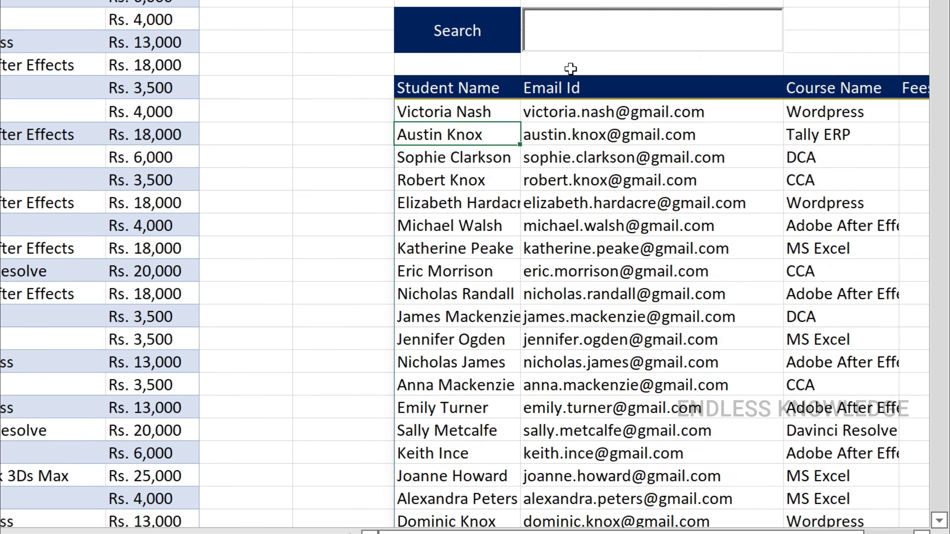
Step: Test the search box with the partial name vic, and clear it
{"action": "left_click", "coordinate": [569, 33]}
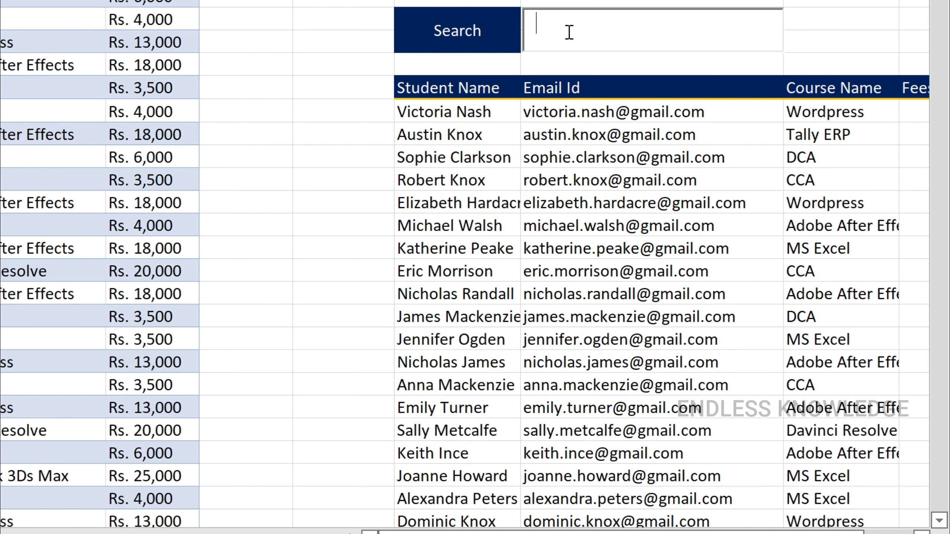
{"action": "type", "text": "vic"}
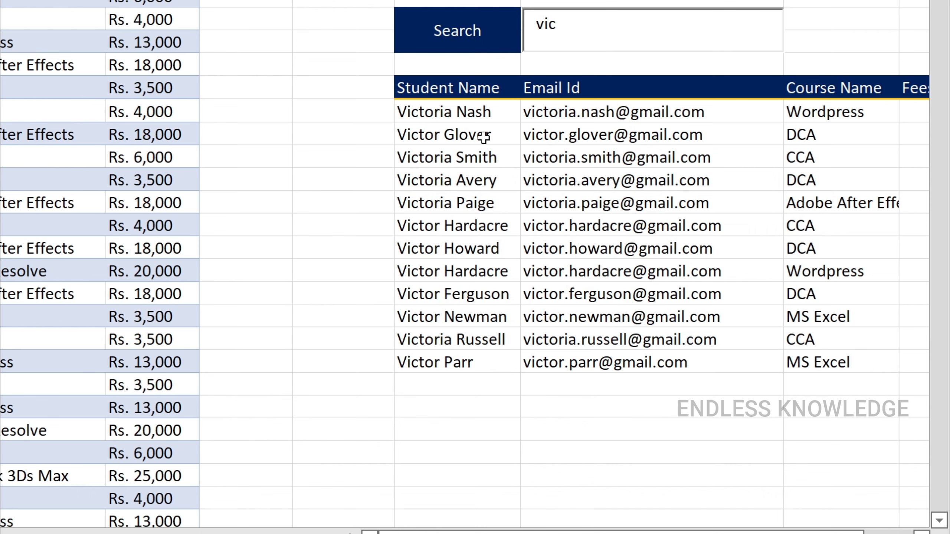
{"action": "key", "text": "BackSpace"}
{"action": "key", "text": "BackSpace"}
{"action": "key", "text": "BackSpace"}
Step: Test the search box with a student's short first name, and clear it
{"action": "type", "text": "eric"}
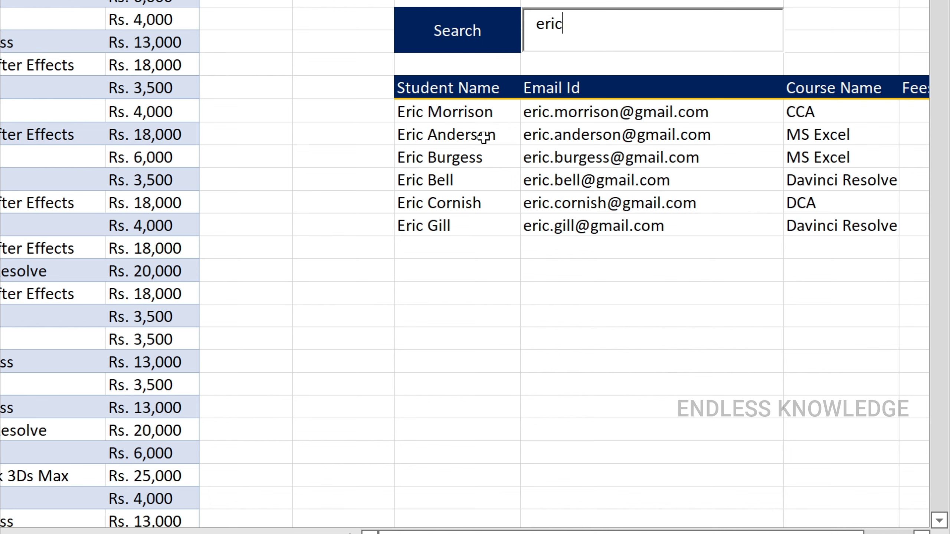
{"action": "key", "text": "BackSpace"}
{"action": "key", "text": "BackSpace"}
{"action": "key", "text": "BackSpace"}
{"action": "key", "text": "BackSpace"}
Step: Test the search box with a student's surname, and clear it
{"action": "type", "text": "nash"}
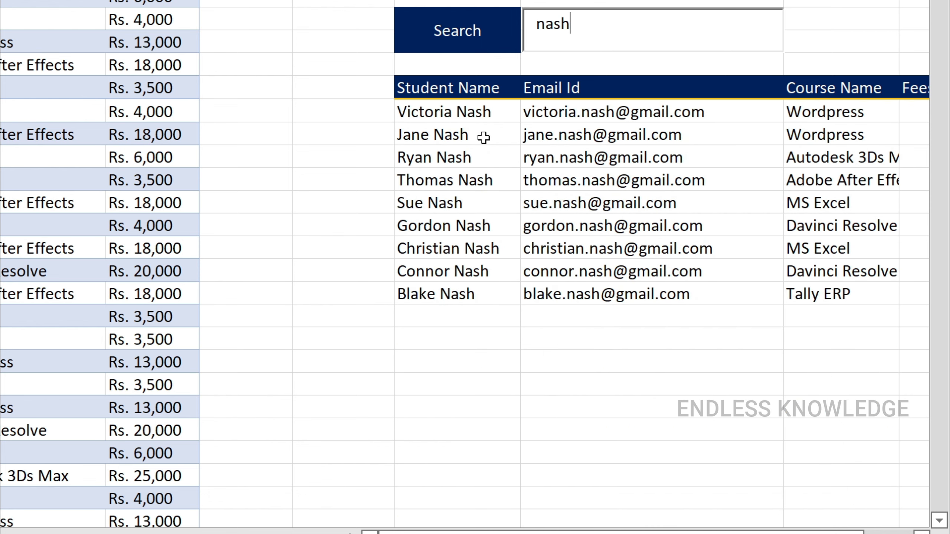
{"action": "key", "text": "BackSpace"}
{"action": "key", "text": "BackSpace"}
{"action": "key", "text": "BackSpace"}
{"action": "key", "text": "BackSpace"}
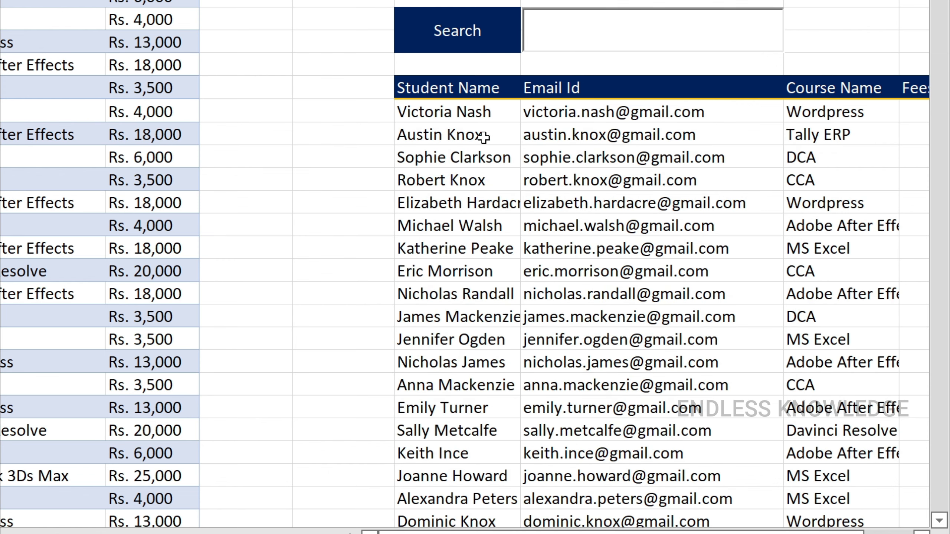
Step: Test the search box with the letters au, and clear it
{"action": "type", "text": "au"}
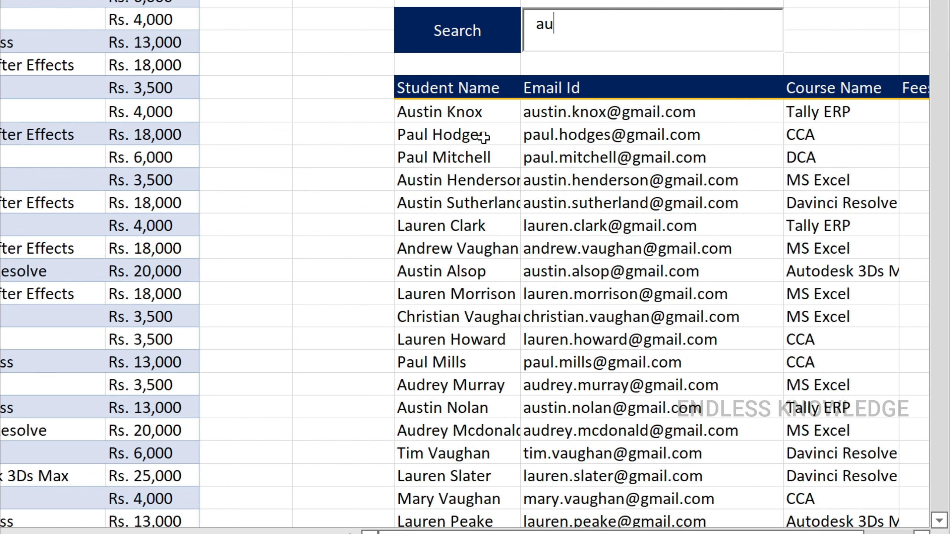
{"action": "key", "text": "BackSpace"}
{"action": "key", "text": "BackSpace"}
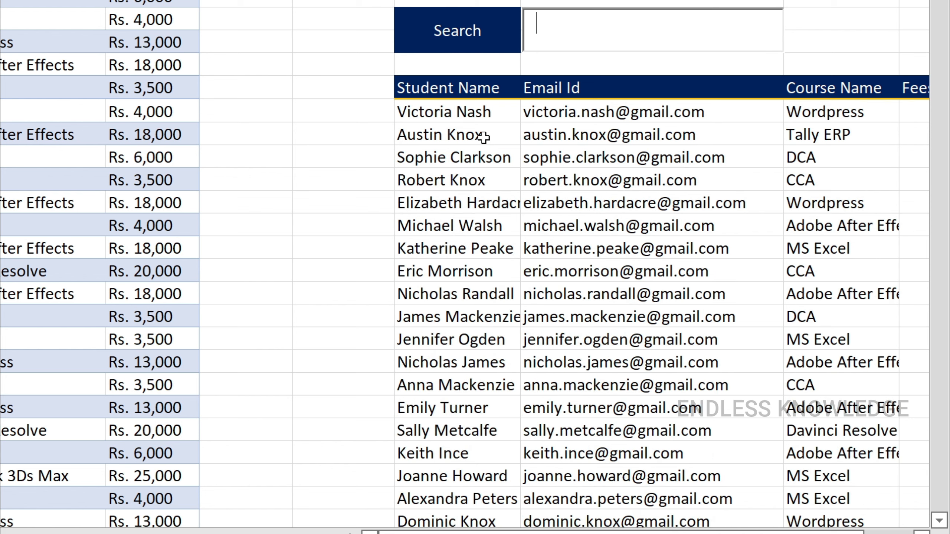
Step: Search for nic, extend the text to the student's full first name, and clear the search box
{"action": "type", "text": "nic"}
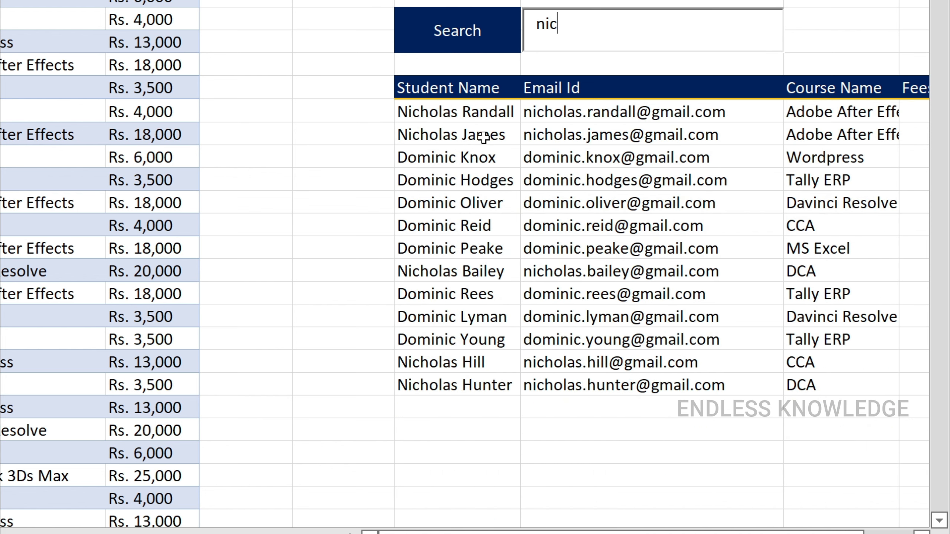
{"action": "type", "text": "holas"}
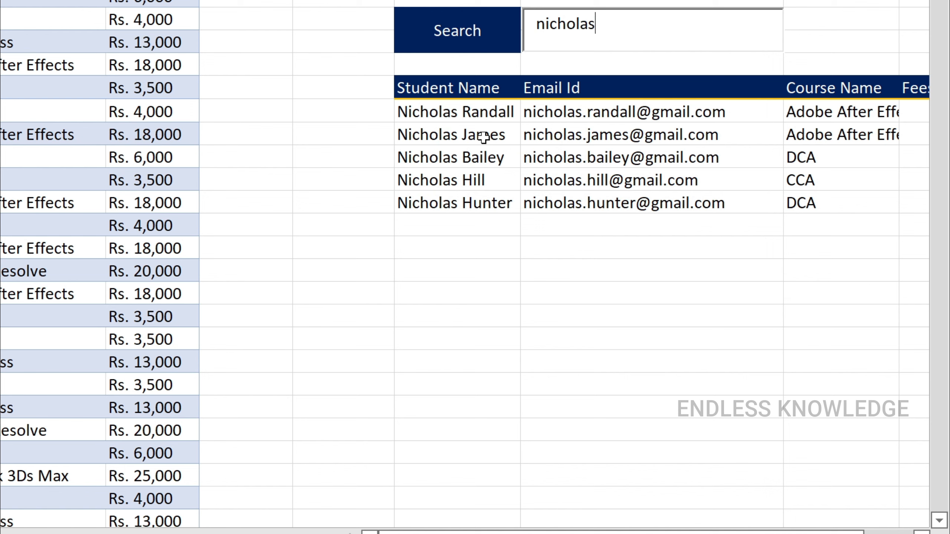
{"action": "key", "text": "BackSpace"}
{"action": "key", "text": "BackSpace"}
{"action": "key", "text": "BackSpace"}
{"action": "key", "text": "BackSpace"}
{"action": "key", "text": "BackSpace"}
{"action": "key", "text": "BackSpace"}
{"action": "key", "text": "BackSpace"}
{"action": "key", "text": "BackSpace"}
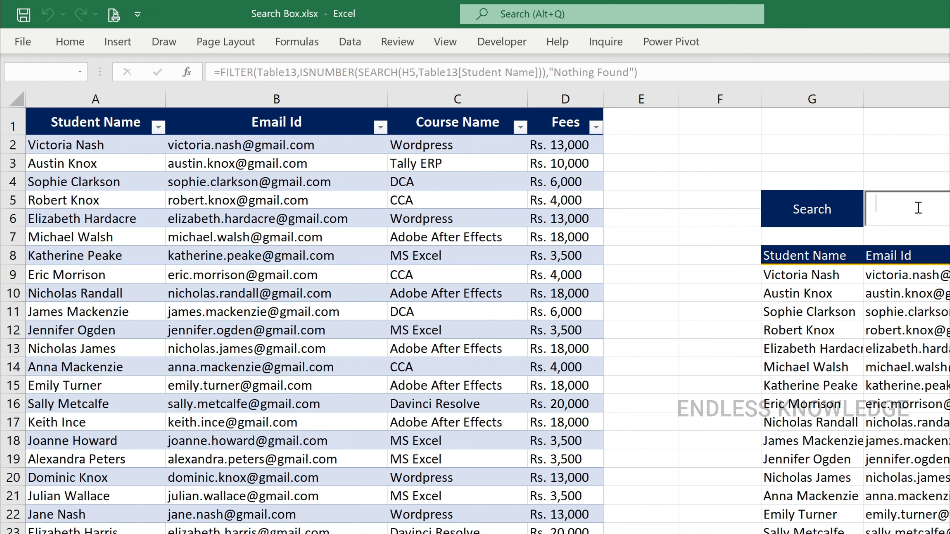
Step: Test the search box with the course name tally, and clear it
{"action": "type", "text": "tally"}
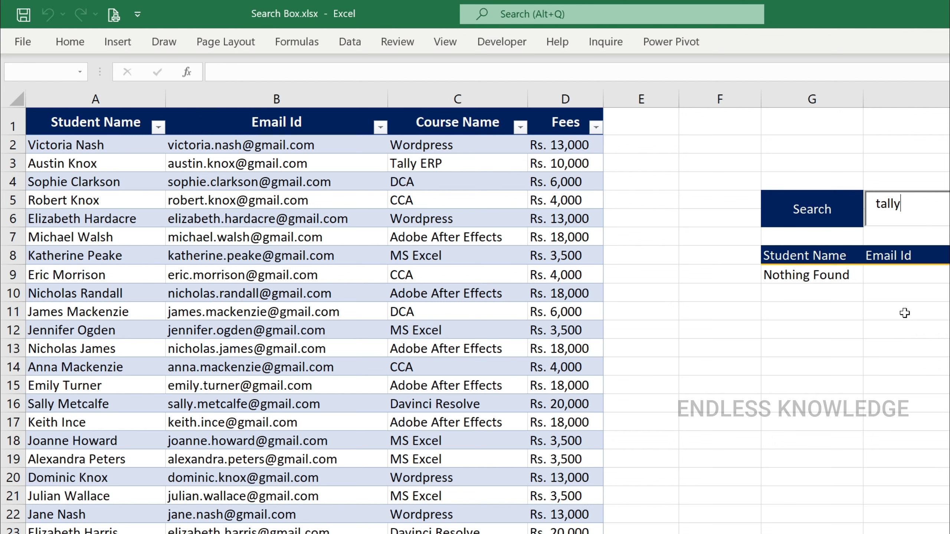
{"action": "key", "text": "BackSpace"}
{"action": "key", "text": "BackSpace"}
{"action": "key", "text": "BackSpace"}
{"action": "key", "text": "BackSpace"}
{"action": "key", "text": "BackSpace"}
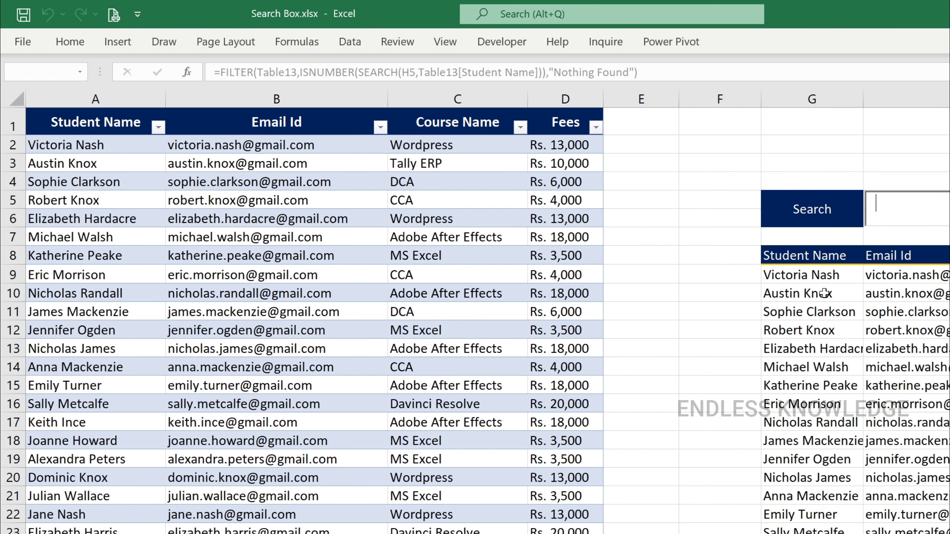
Step: Extend the include condition of the FILTER formula in G9 with + and a second ISNUMBER function after the Student Name test
{"action": "left_click", "coordinate": [819, 274]}
{"action": "left_click", "coordinate": [657, 69]}
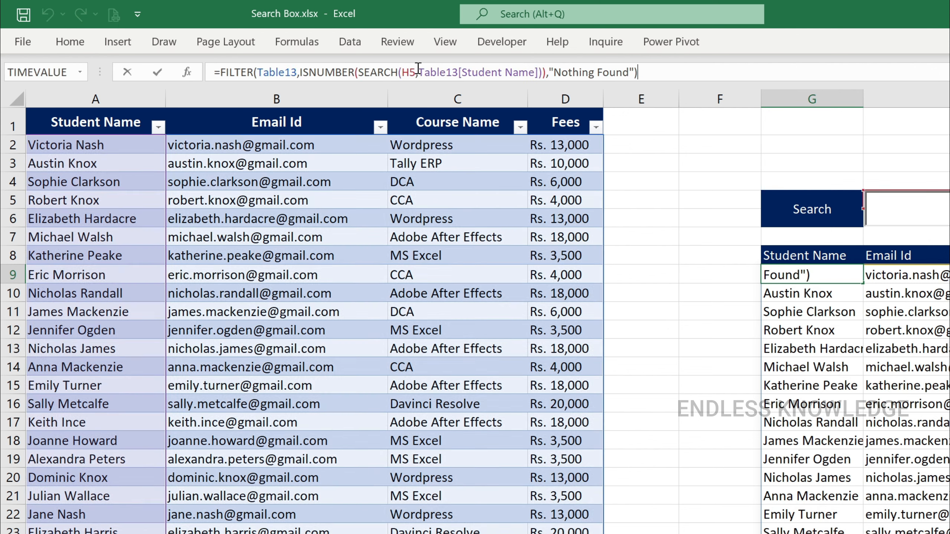
{"action": "left_click", "coordinate": [325, 72]}
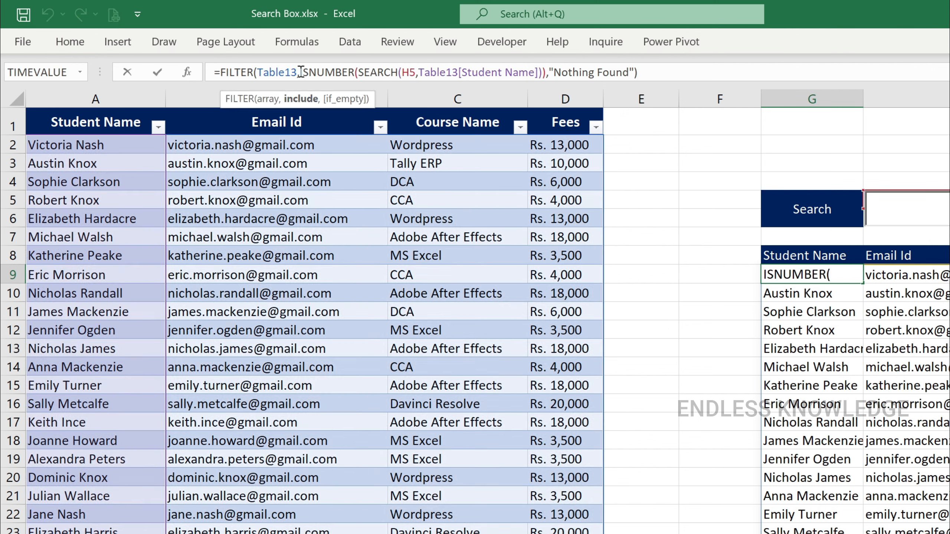
{"action": "left_click_drag", "start_coordinate": [300, 72], "coordinate": [540, 80]}
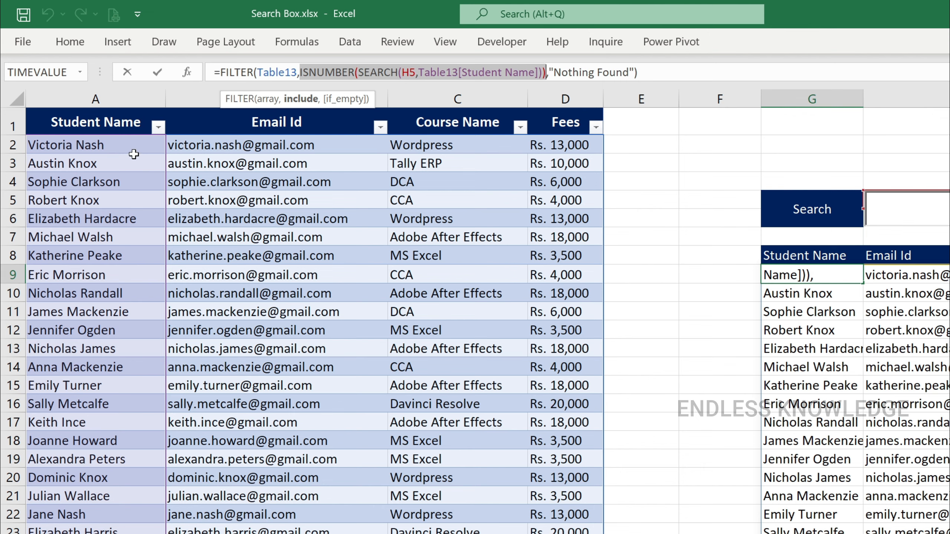
{"action": "left_click", "coordinate": [547, 71]}
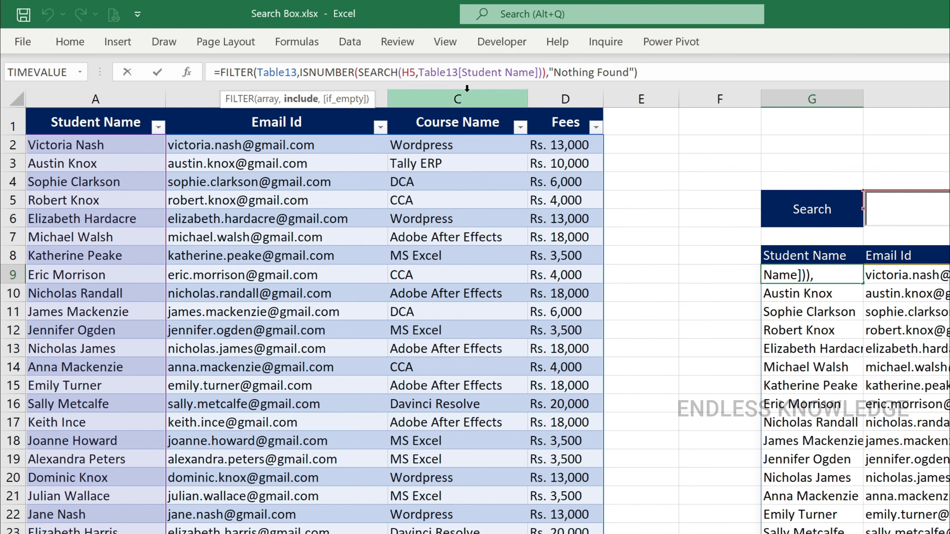
{"action": "type", "text": "+"}
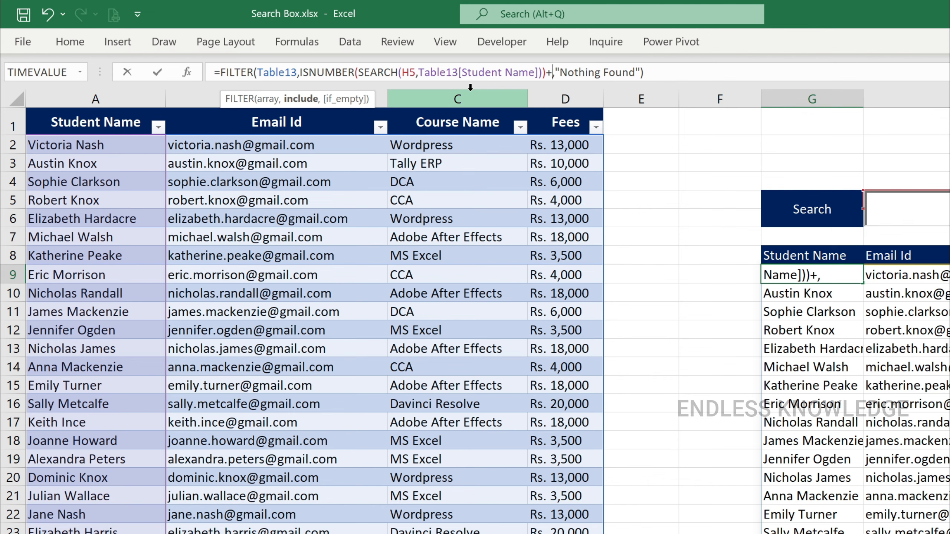
{"action": "type", "text": "isnu"}
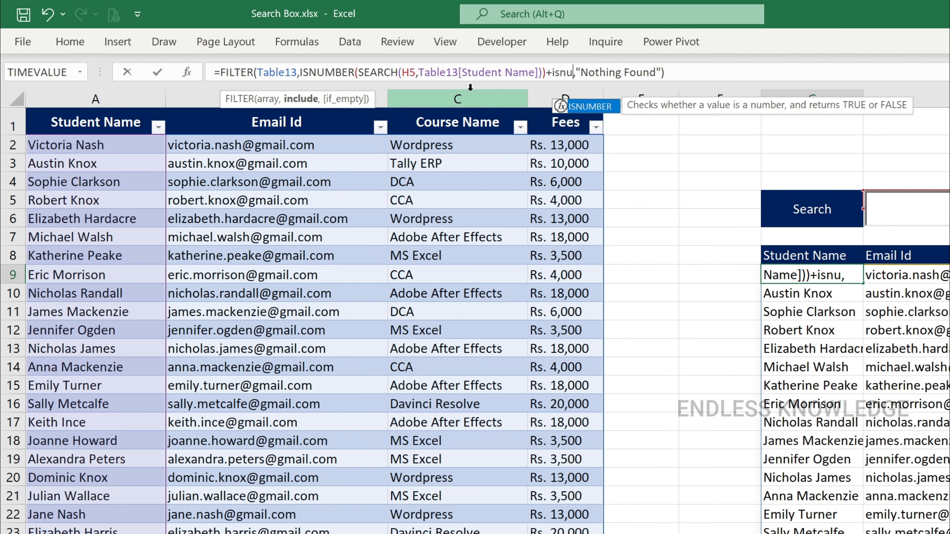
{"action": "key", "text": "Tab"}
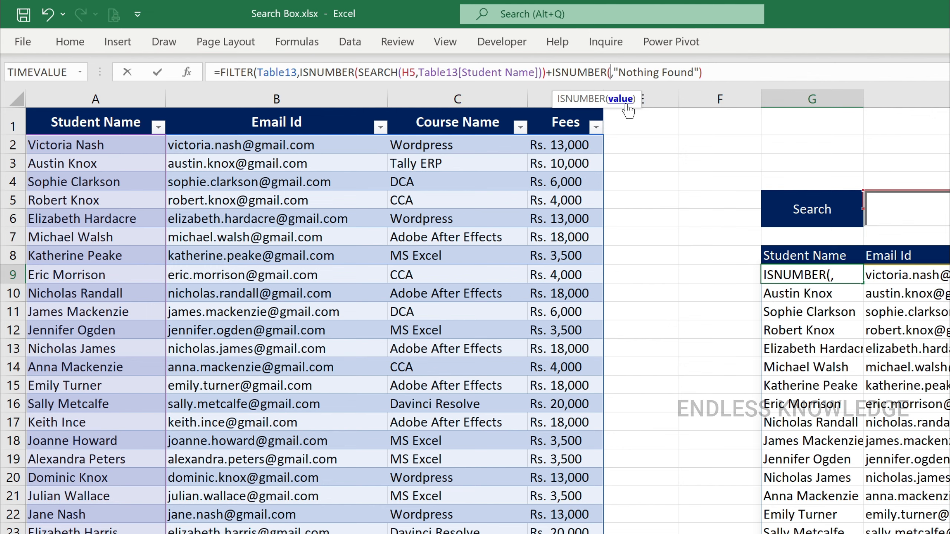
Step: Nest SEARCH in the second ISNUMBER to look for H5 within Table13[Course Name], close both functions, and commit the formula
{"action": "type", "text": "sear"}
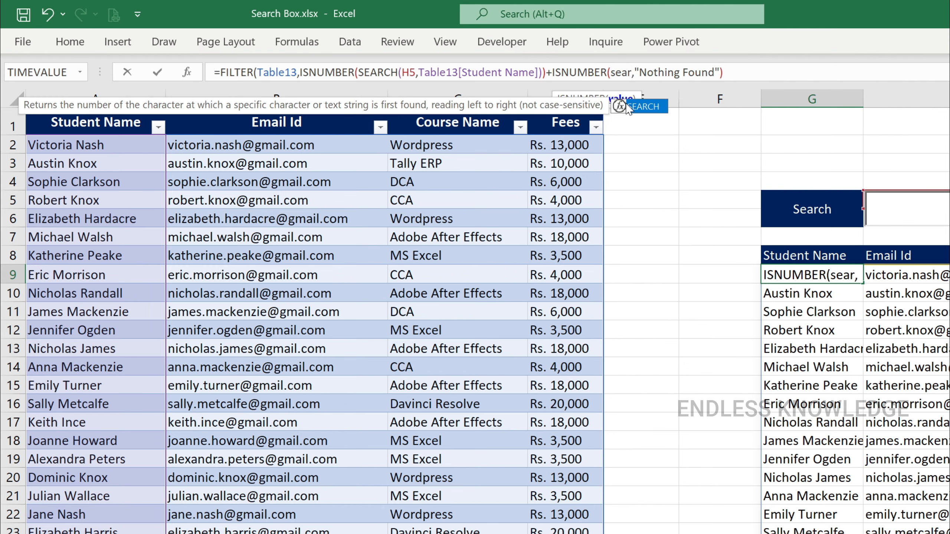
{"action": "key", "text": "Tab"}
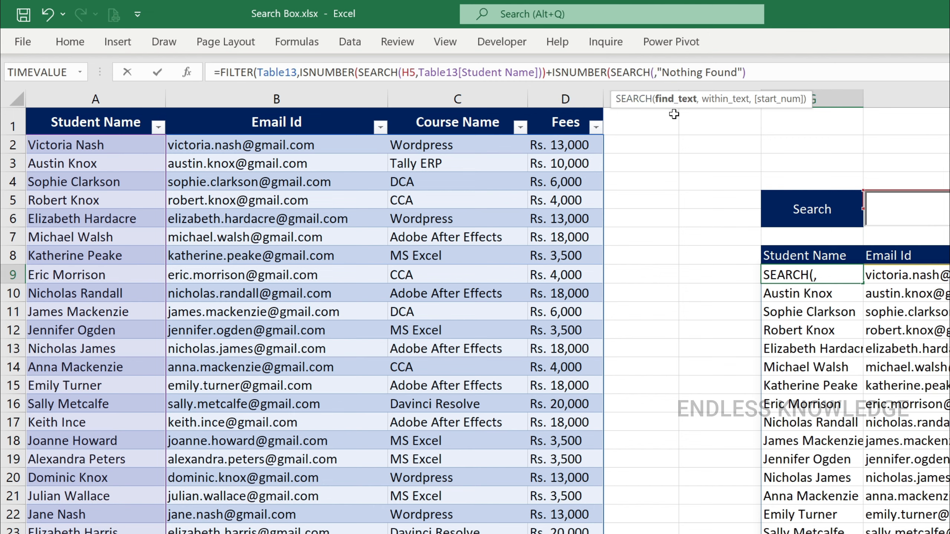
{"action": "type", "text": "h5"}
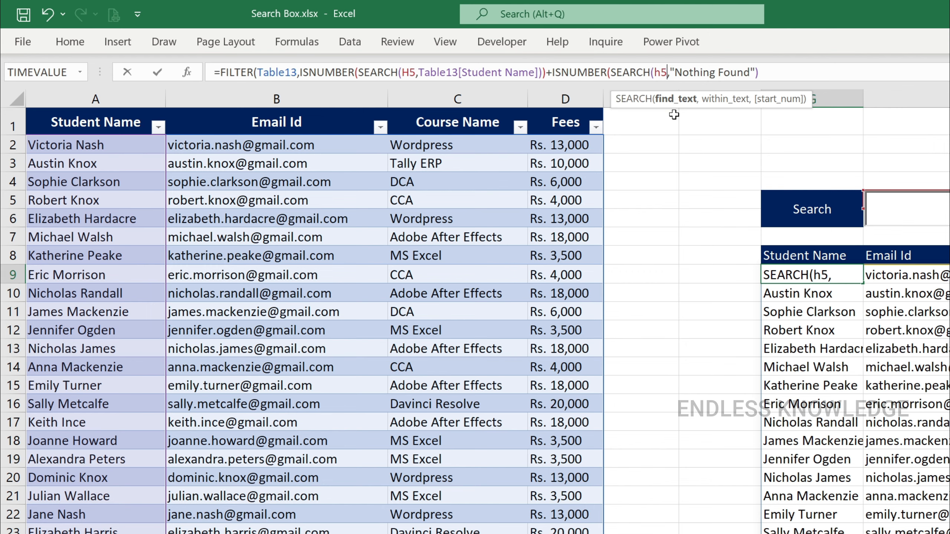
{"action": "type", "text": ","}
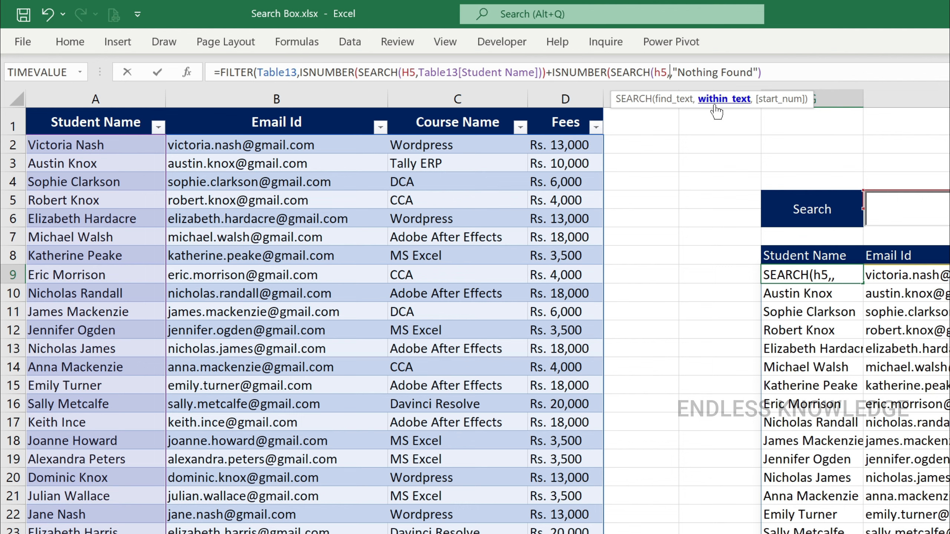
{"action": "left_click", "coordinate": [463, 142]}
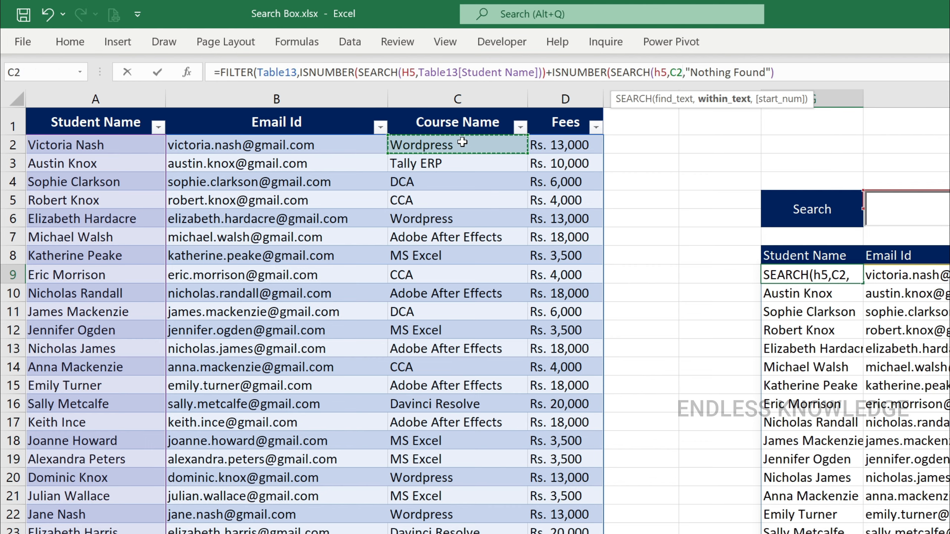
{"action": "key", "text": "ctrl+shift+Down"}
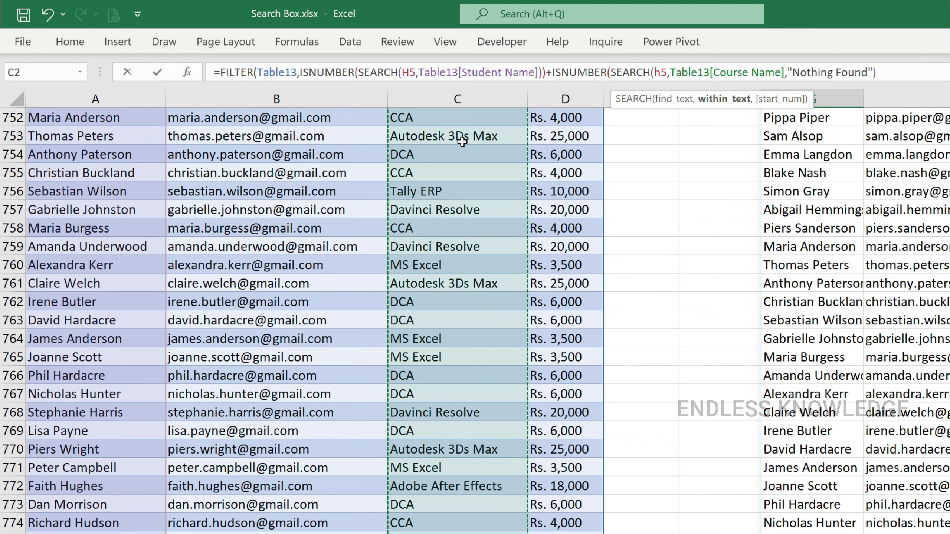
{"action": "type", "text": ")"}
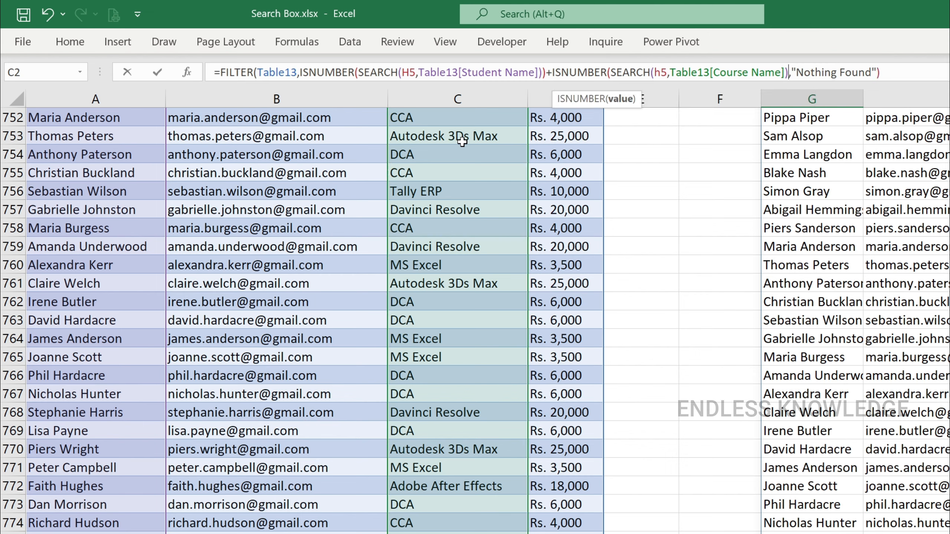
{"action": "type", "text": ")"}
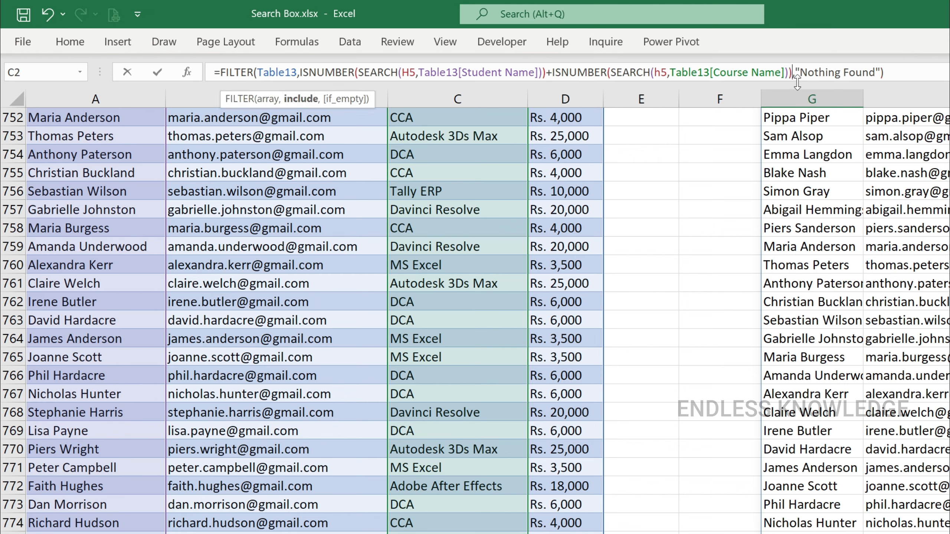
{"action": "key", "text": "BackSpace"}
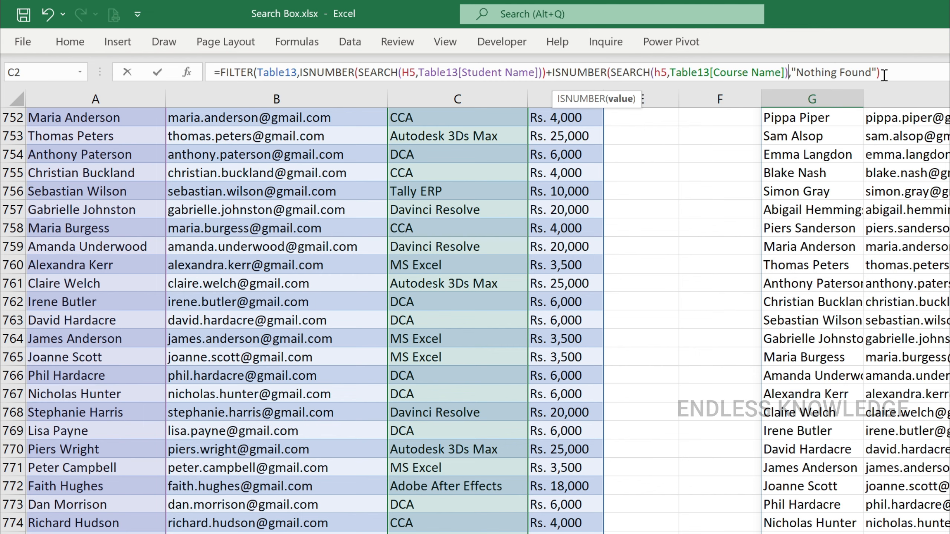
{"action": "type", "text": ")"}
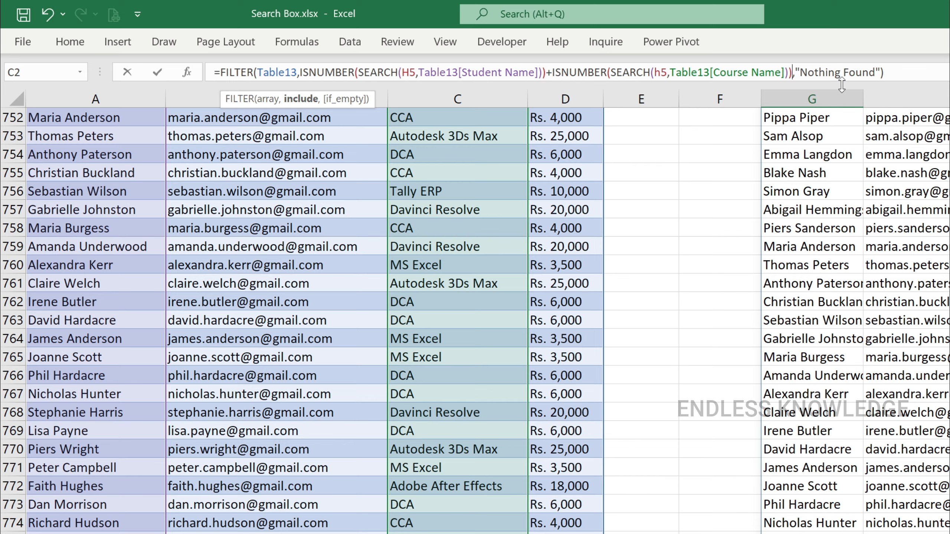
{"action": "key", "text": "Return"}
Step: Test the extended formula by searching for the course text tally, and clear the search box
{"action": "scroll", "coordinate": [869, 219], "scroll_direction": "up", "scroll_amount": 3}
{"action": "left_click", "coordinate": [907, 201]}
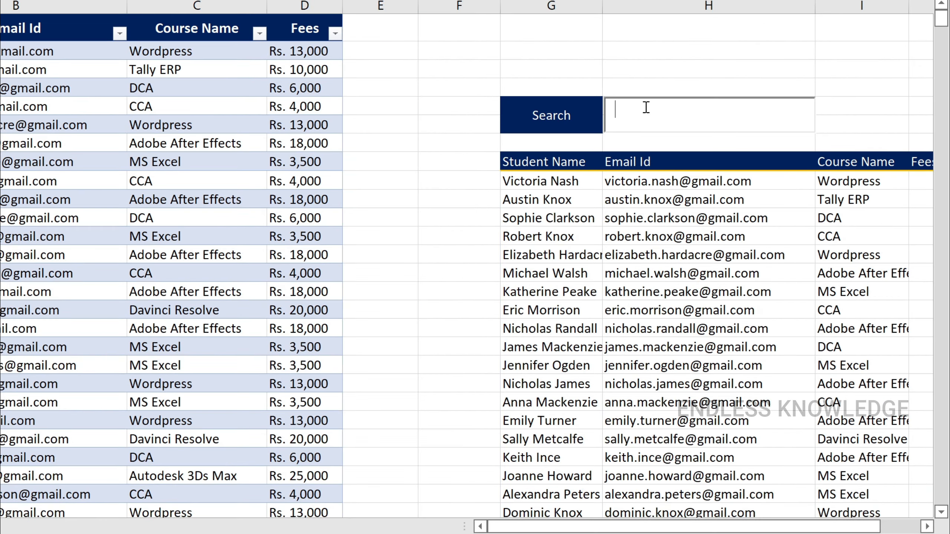
{"action": "type", "text": "tally"}
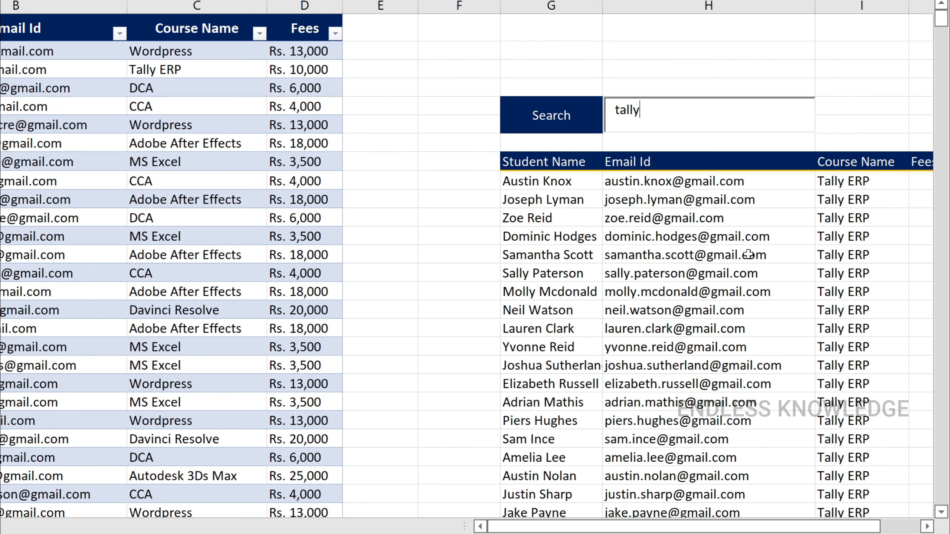
{"action": "key", "text": "BackSpace"}
{"action": "key", "text": "BackSpace"}
{"action": "key", "text": "BackSpace"}
{"action": "key", "text": "BackSpace"}
{"action": "key", "text": "BackSpace"}
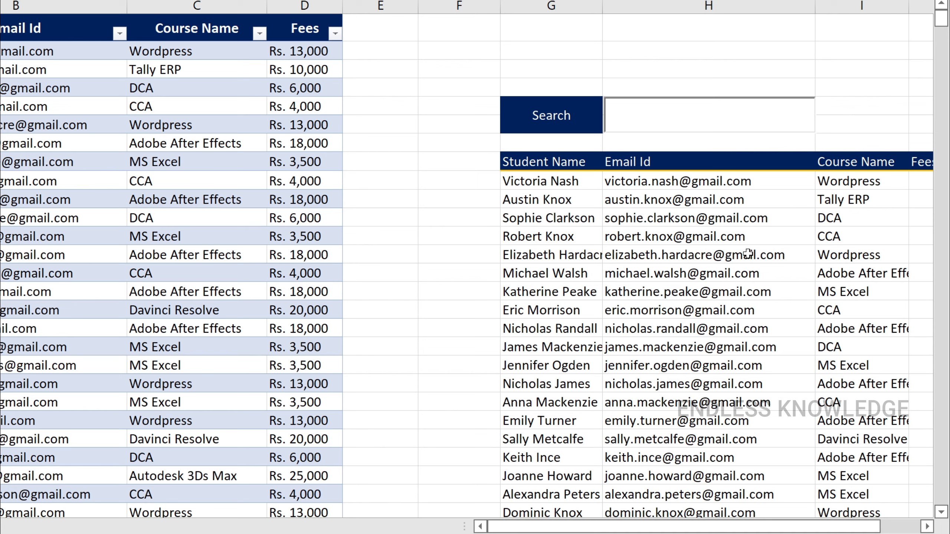
Step: Test the search box with the course name cca, and clear it
{"action": "type", "text": "cca"}
{"action": "key", "text": "BackSpace"}
{"action": "key", "text": "BackSpace"}
{"action": "key", "text": "BackSpace"}
Step: Test the search box with a student's partial first name, and clear it
{"action": "type", "text": "v"}
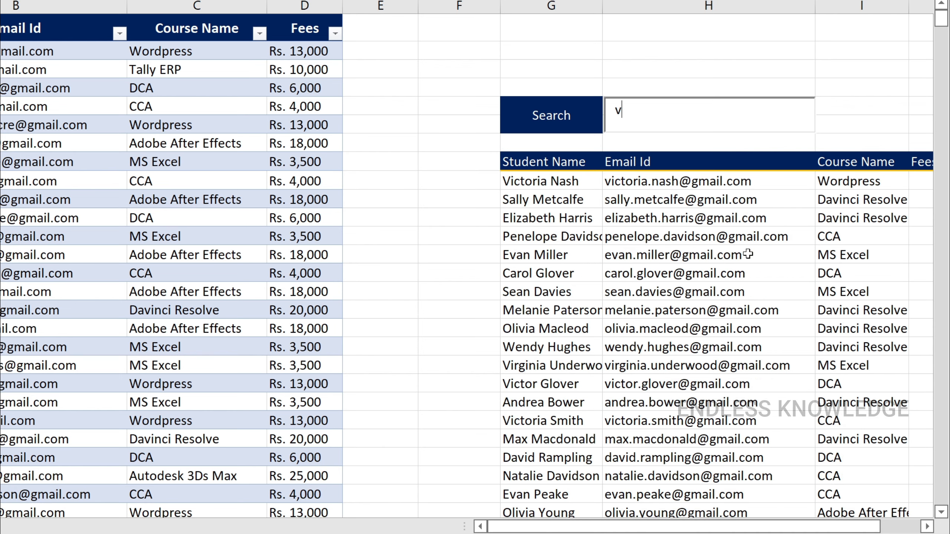
{"action": "type", "text": "ictor"}
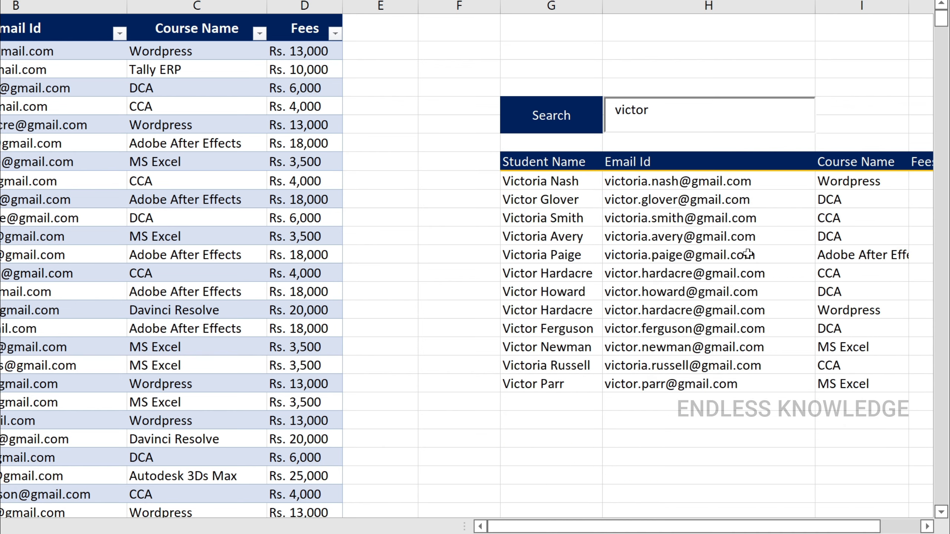
{"action": "key", "text": "BackSpace"}
{"action": "key", "text": "BackSpace"}
{"action": "key", "text": "BackSpace"}
{"action": "key", "text": "BackSpace"}
{"action": "key", "text": "BackSpace"}
{"action": "key", "text": "BackSpace"}
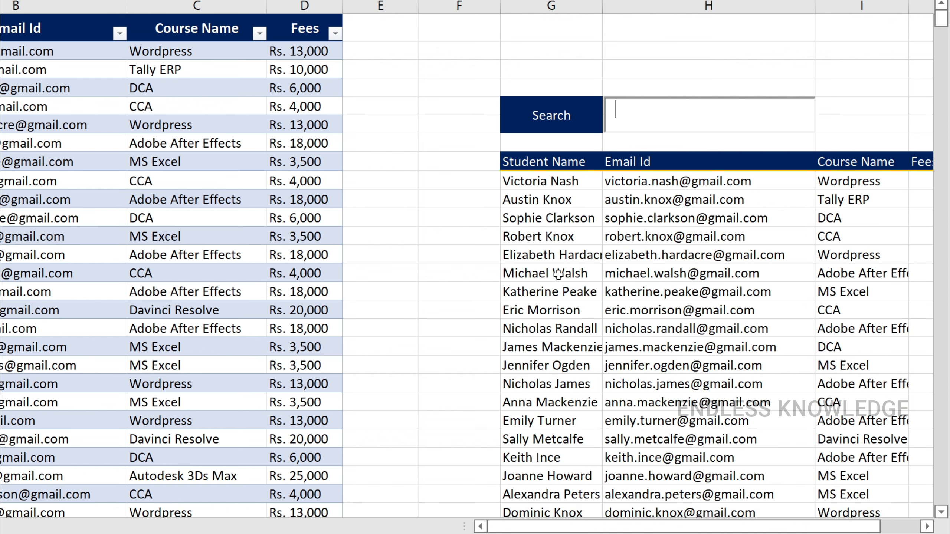
{"action": "left_click", "coordinate": [599, 181]}
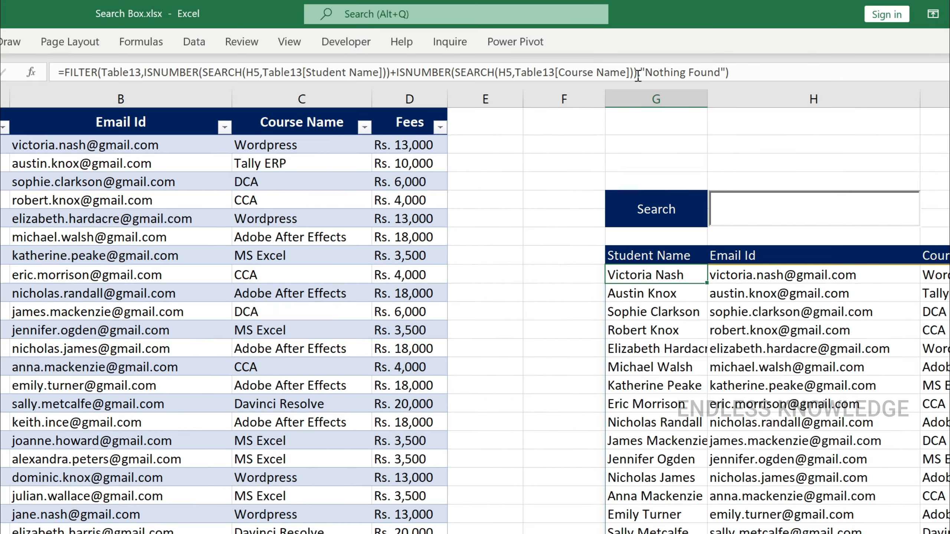
{"action": "left_click", "coordinate": [637, 73]}
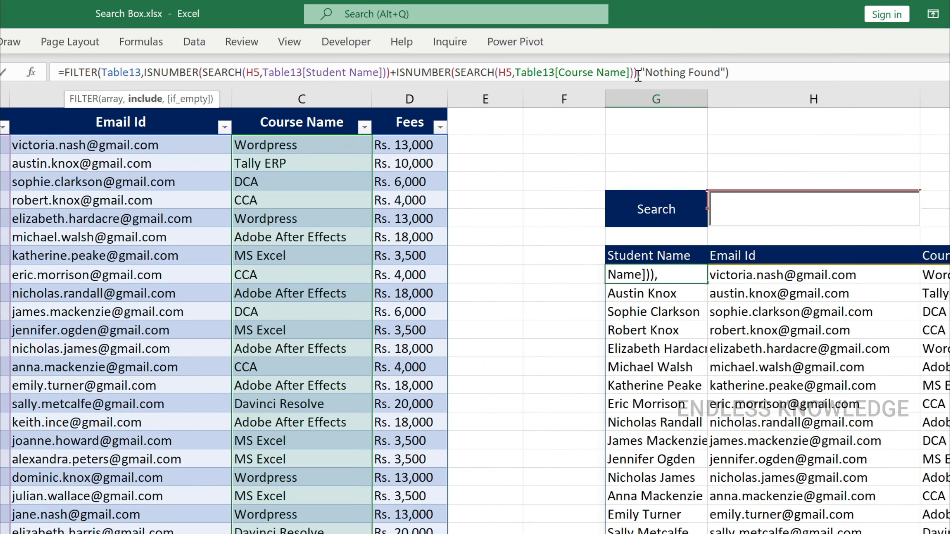
{"action": "key", "text": "Escape"}
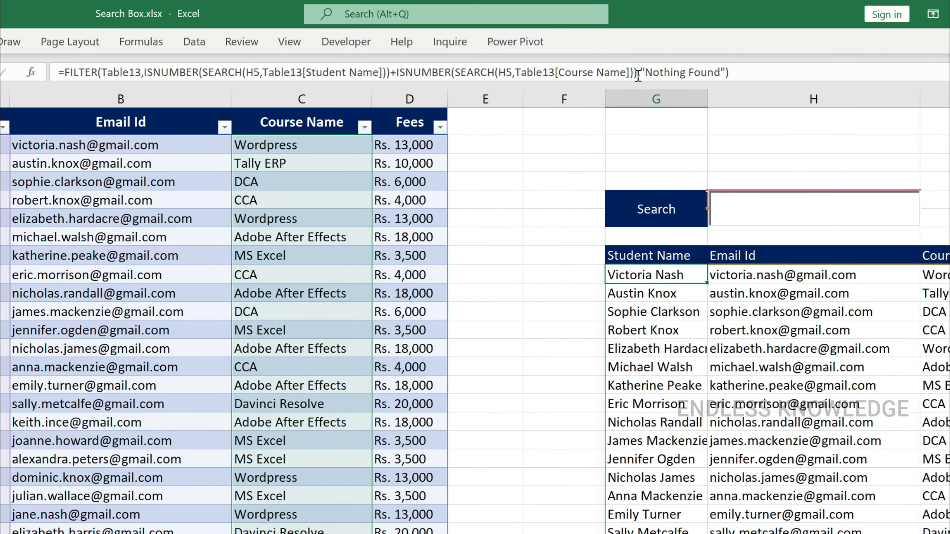